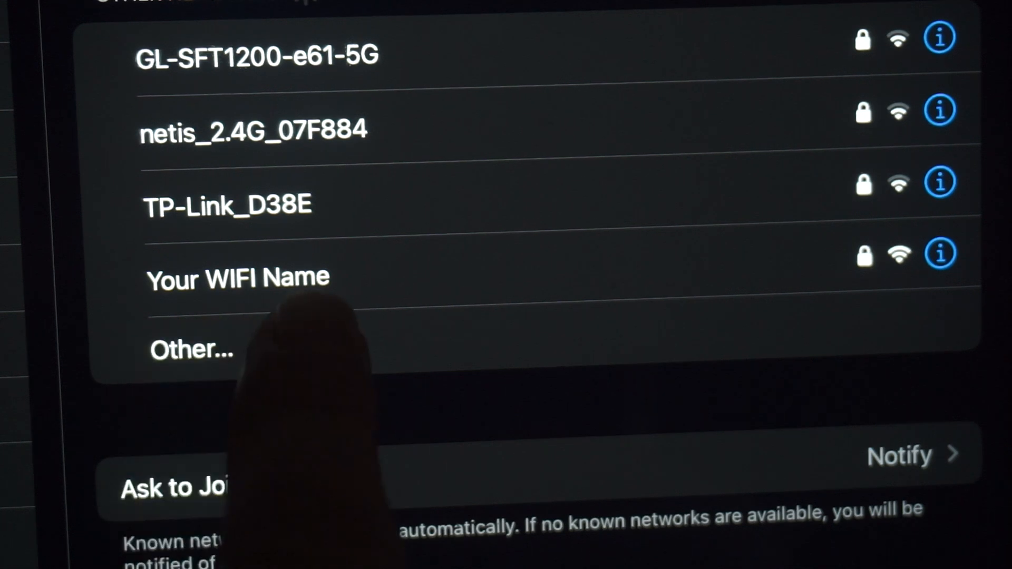
Step: Join the 'Your WIFI Name' Wi-Fi network on the iPad with its password
left_click(317, 274)
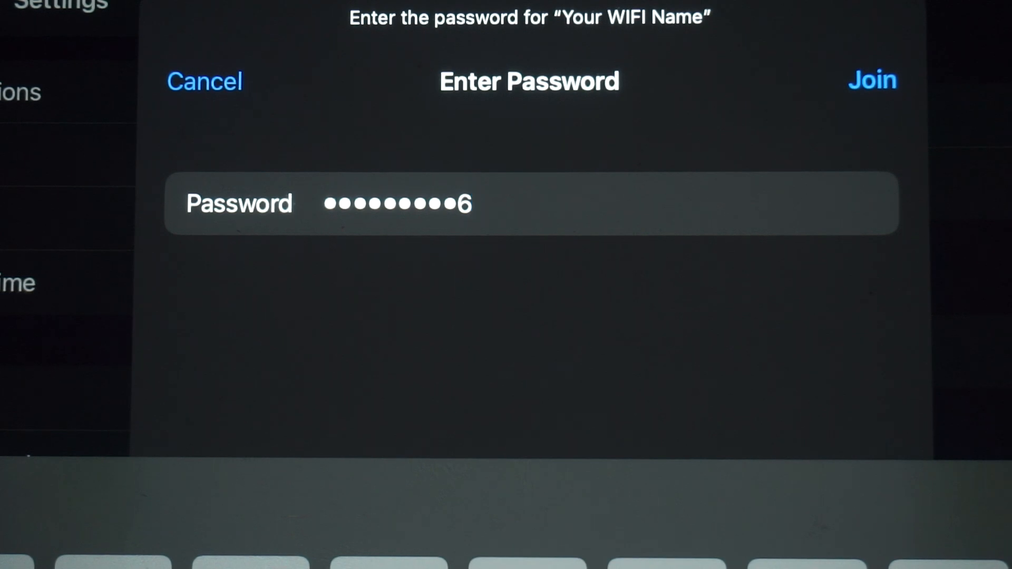
left_click(872, 81)
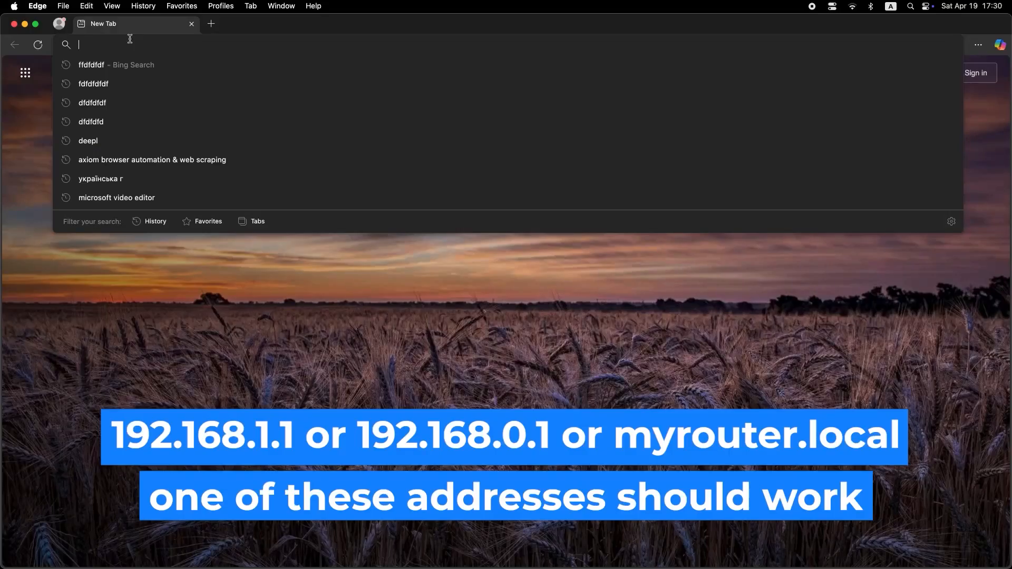
Step: Load the router admin page at 192.168.1.1, correcting the mistyped 192.168.2.1
type("192")
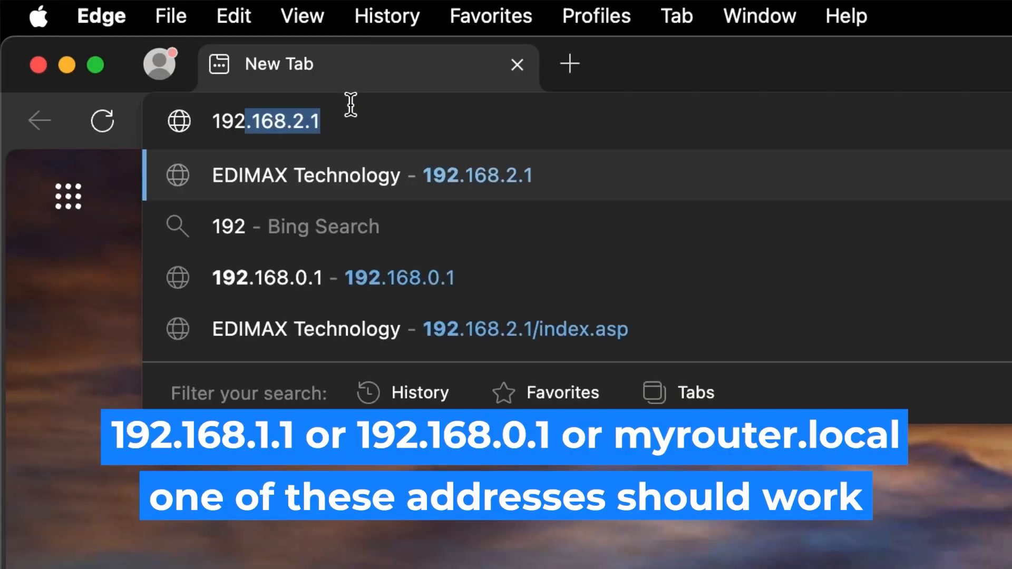
type(".168.2.1")
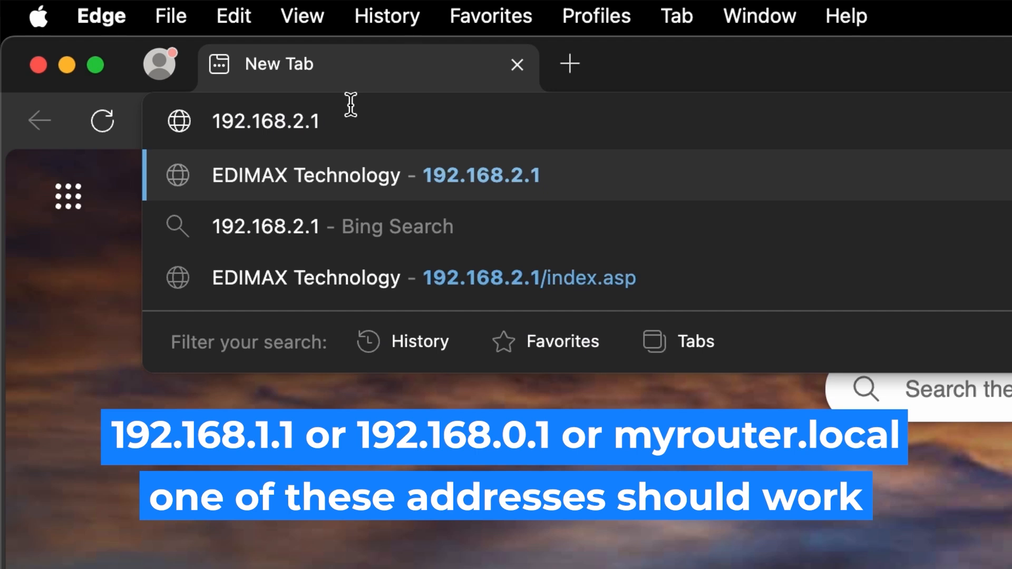
key("Left")
key("Left")
key("BackSpace")
type("1")
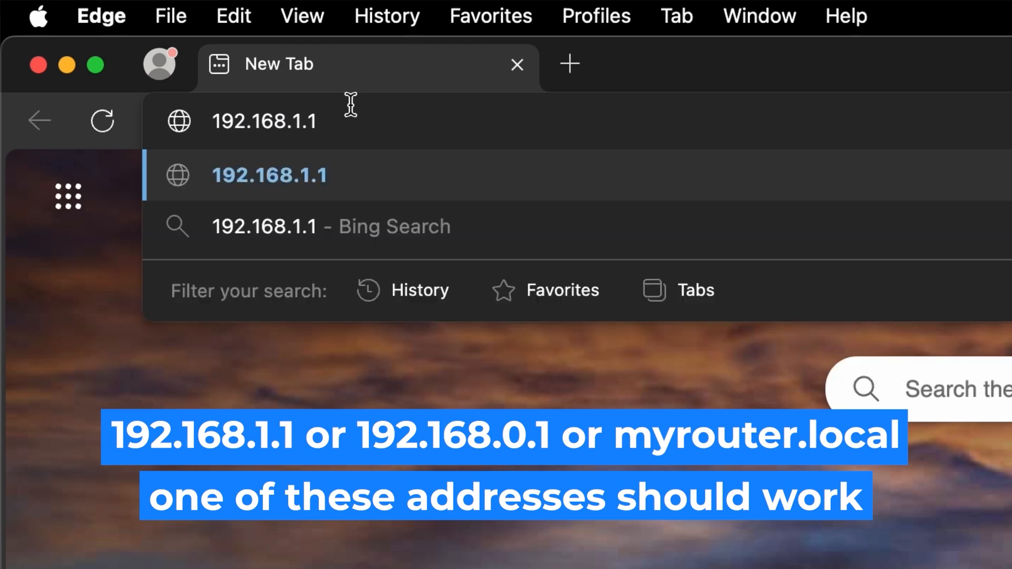
key("Return")
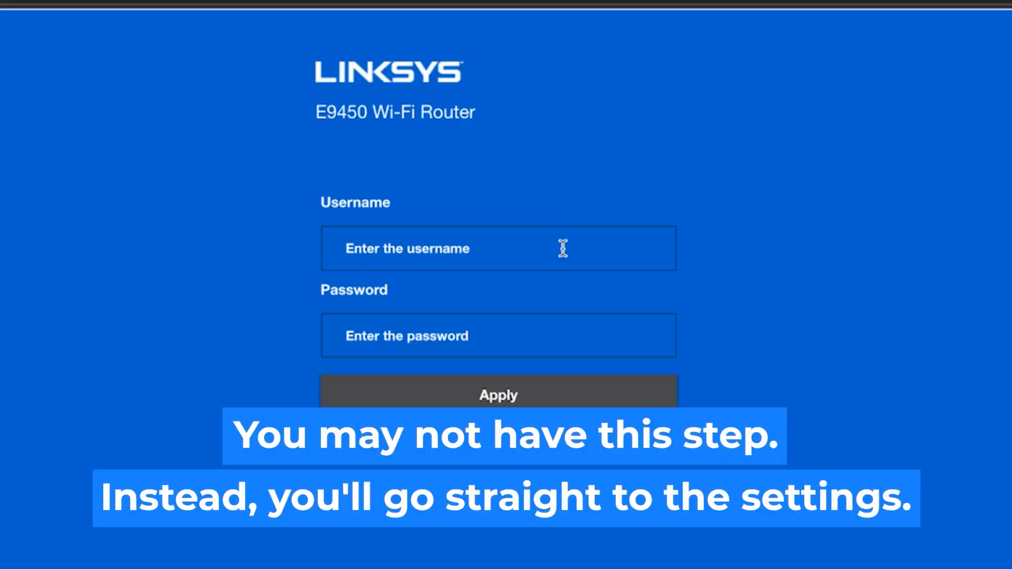
Step: Log in to the router with its default username and password
left_click(563, 248)
type("admin")
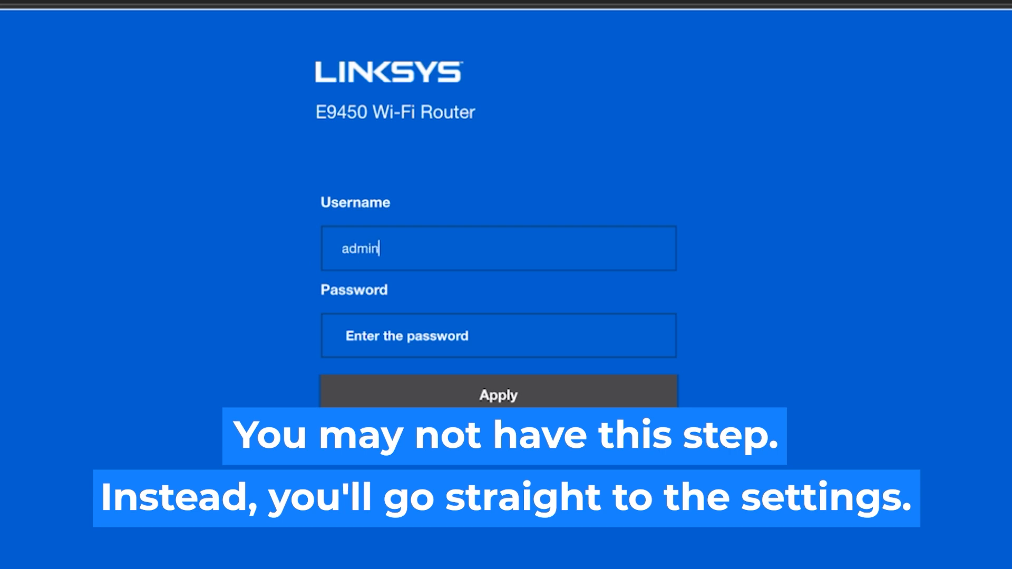
left_click(505, 339)
type("a")
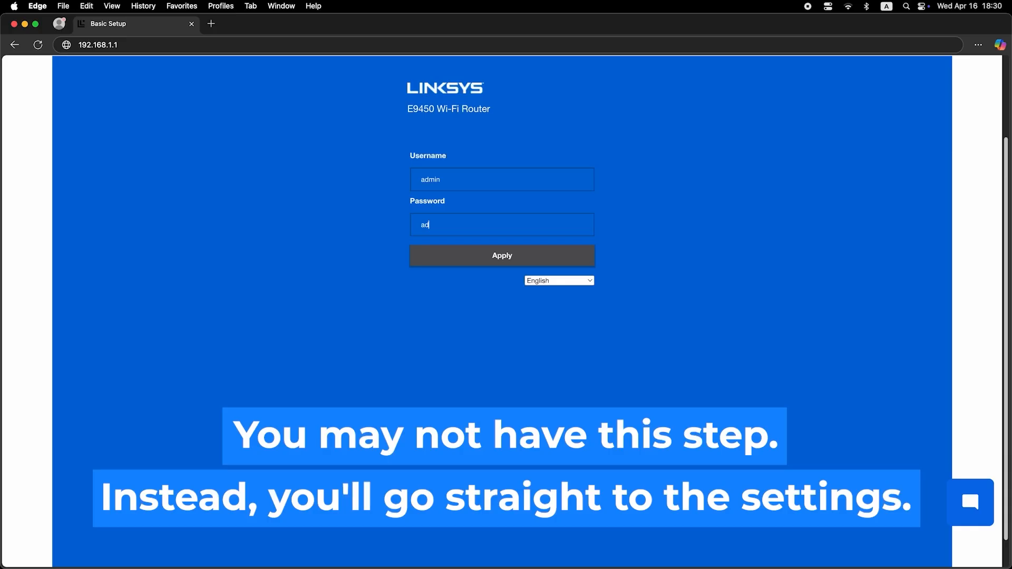
type("min")
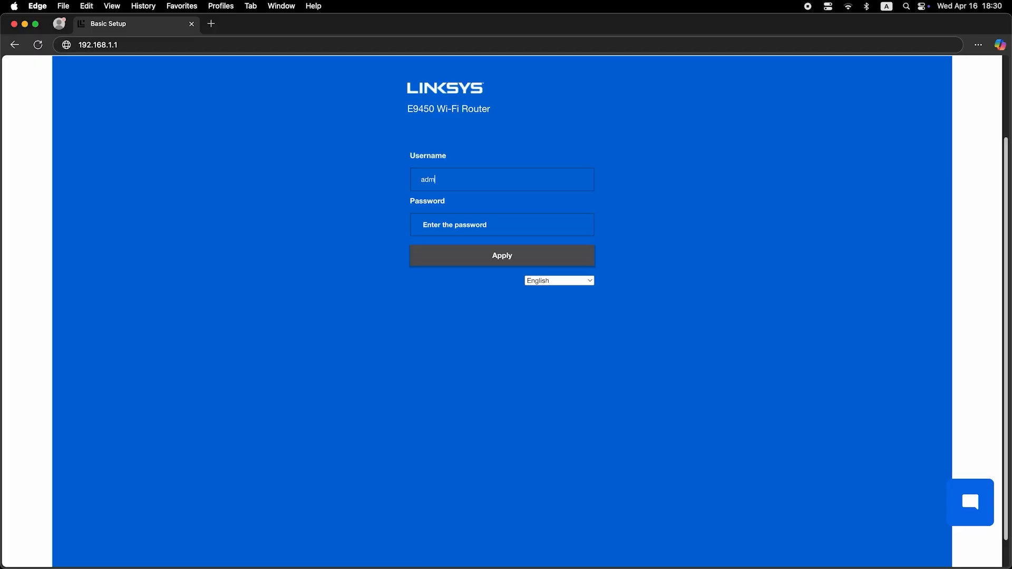
type("in")
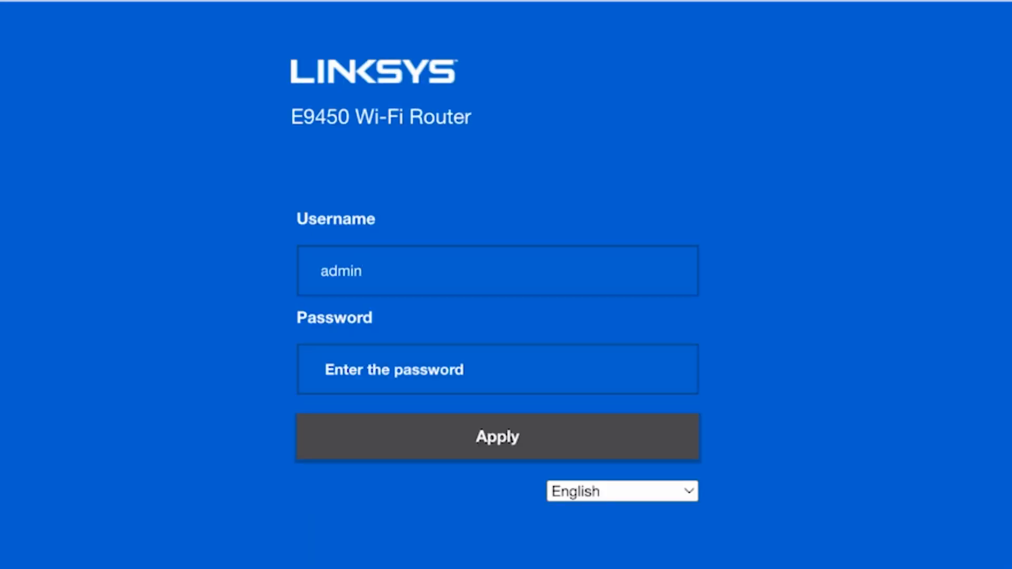
left_click(505, 374)
type("admi")
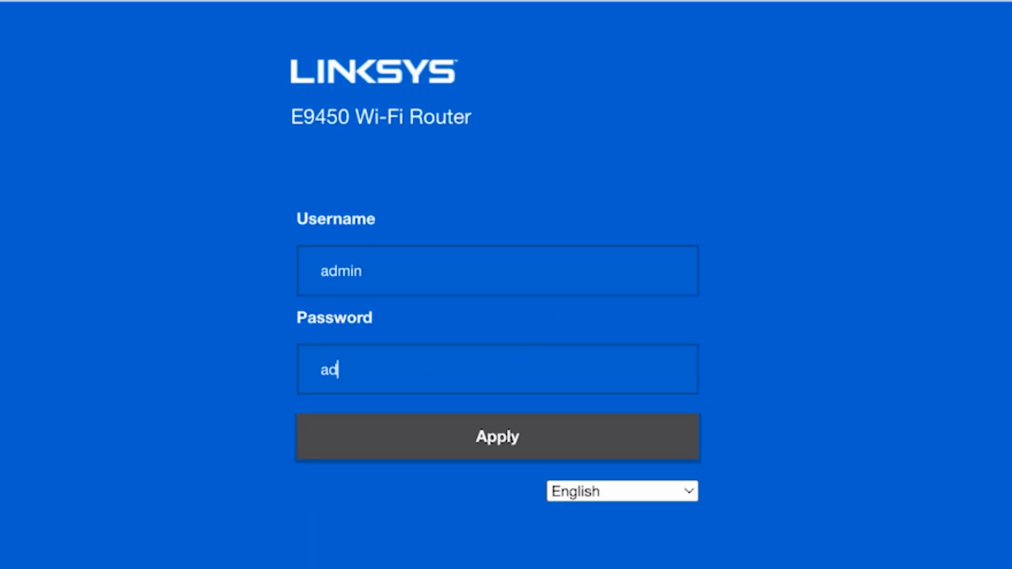
type("n")
left_click(509, 437)
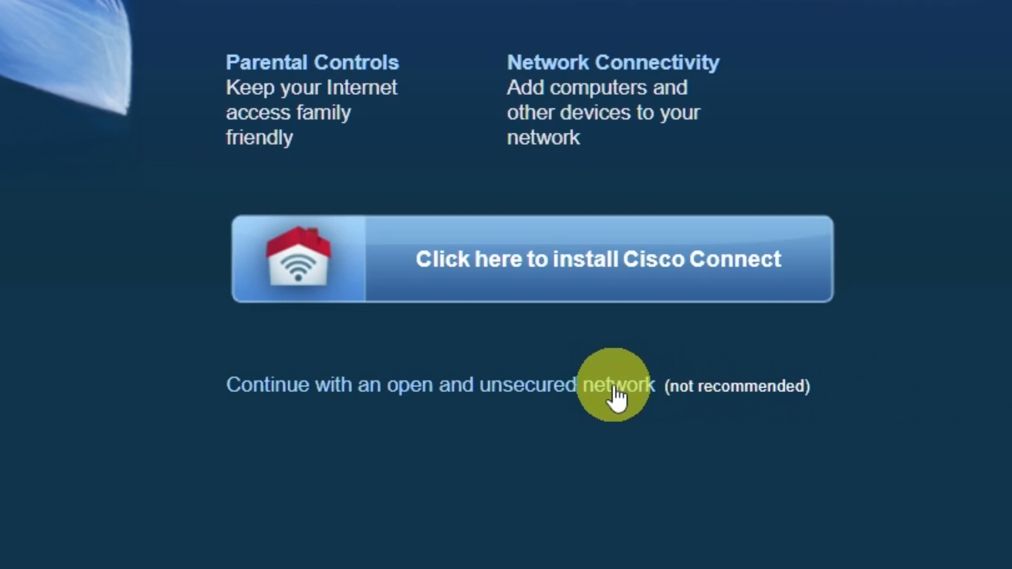
Step: Skip Cisco Connect by continuing with an open, unsecured network and dismiss the warning
left_click(614, 390)
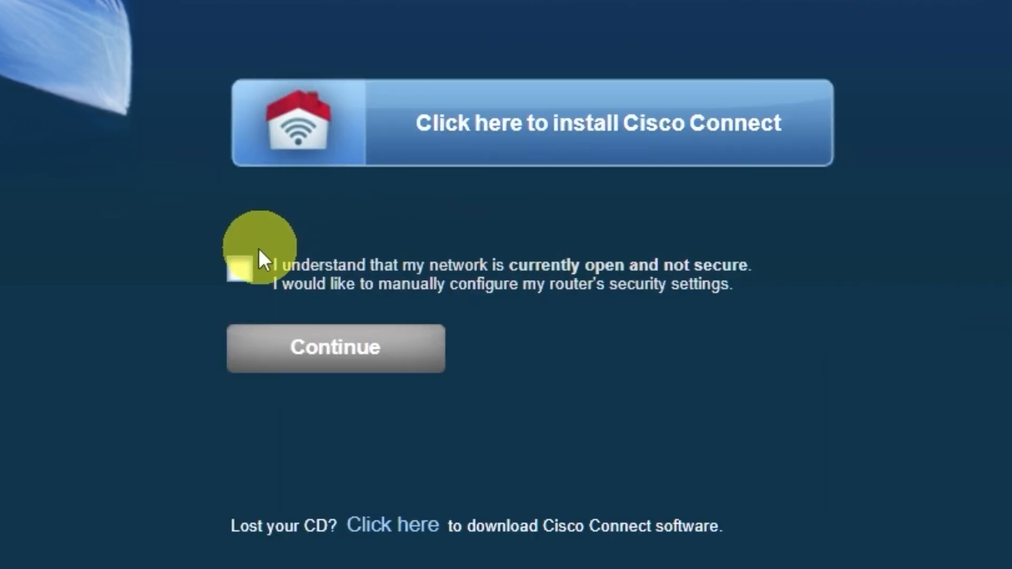
left_click(240, 270)
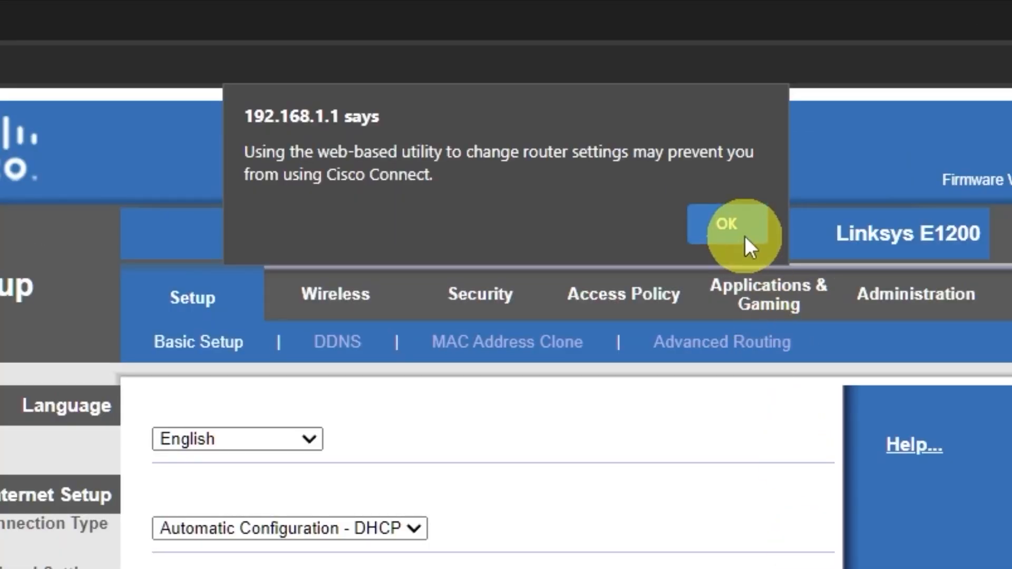
left_click(605, 97)
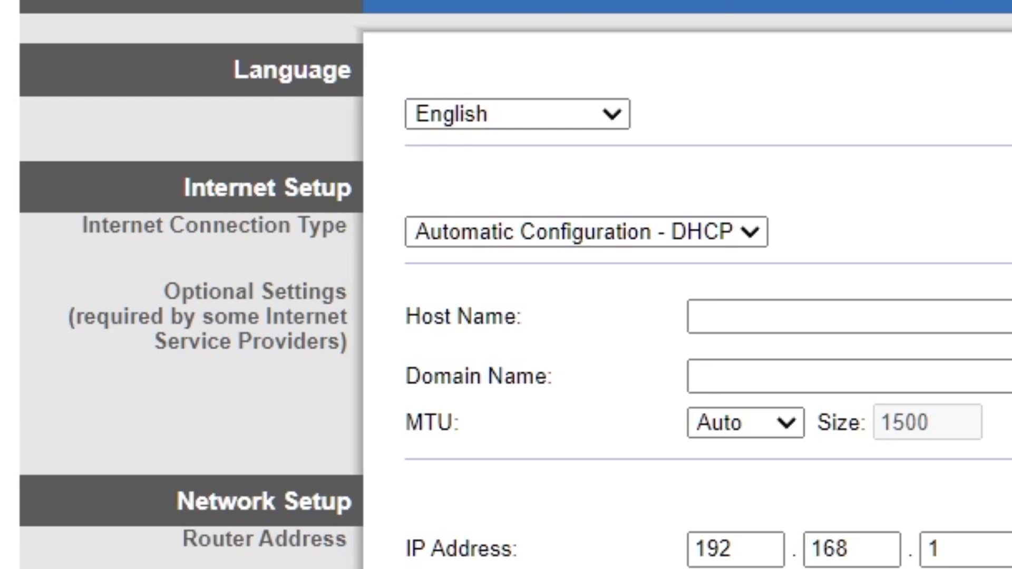
left_click(616, 114)
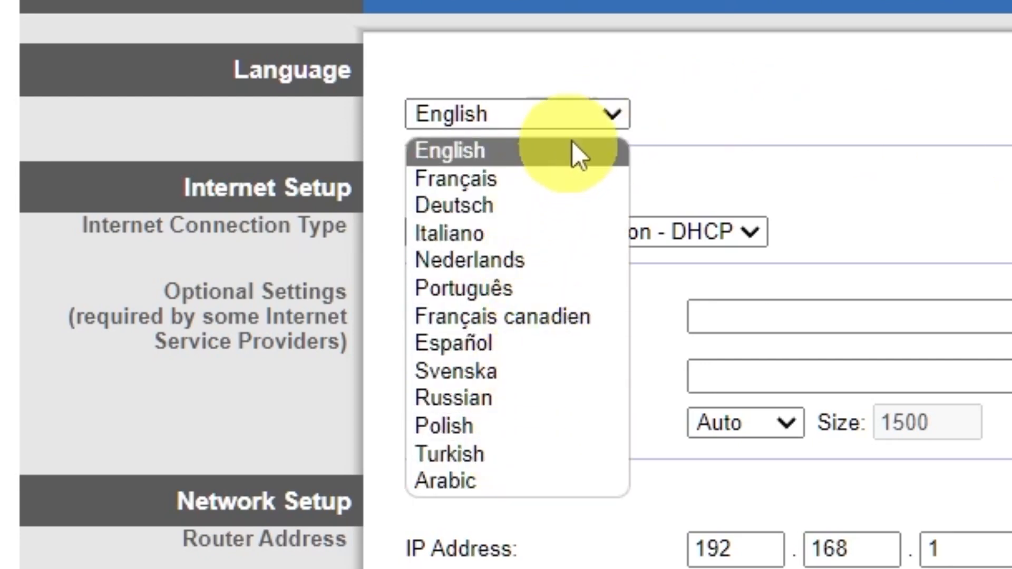
left_click(609, 113)
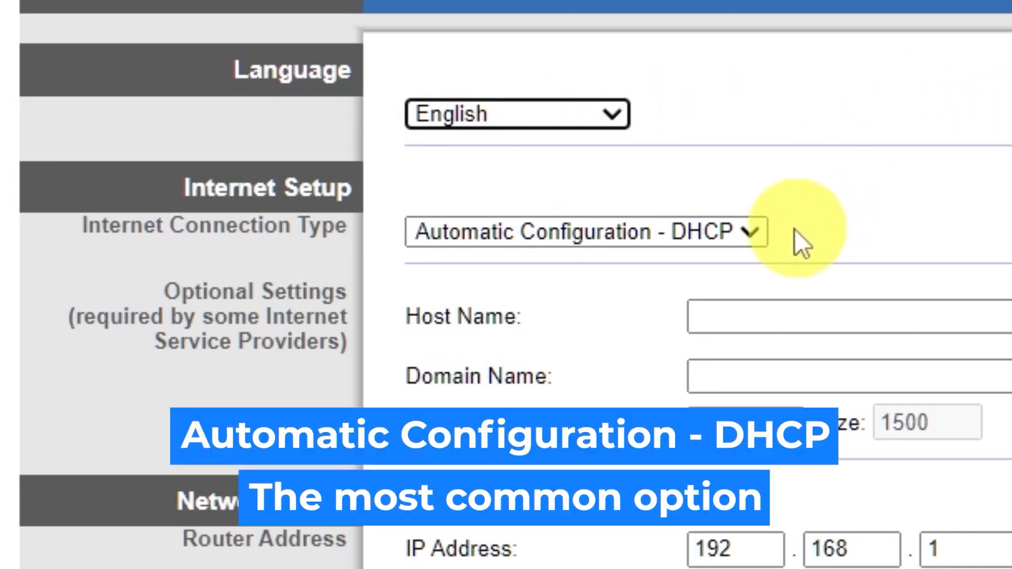
left_click(755, 229)
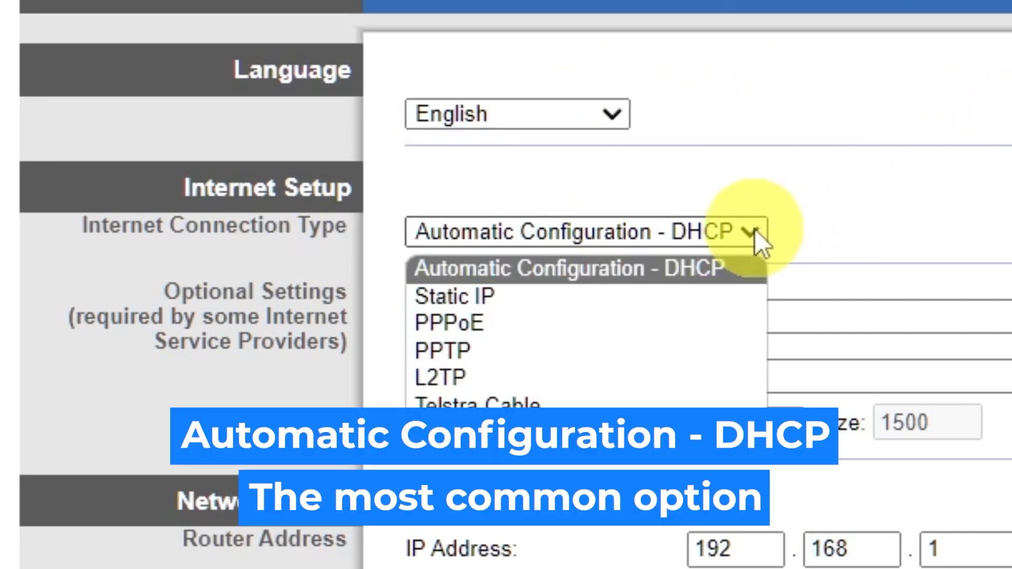
left_click(541, 299)
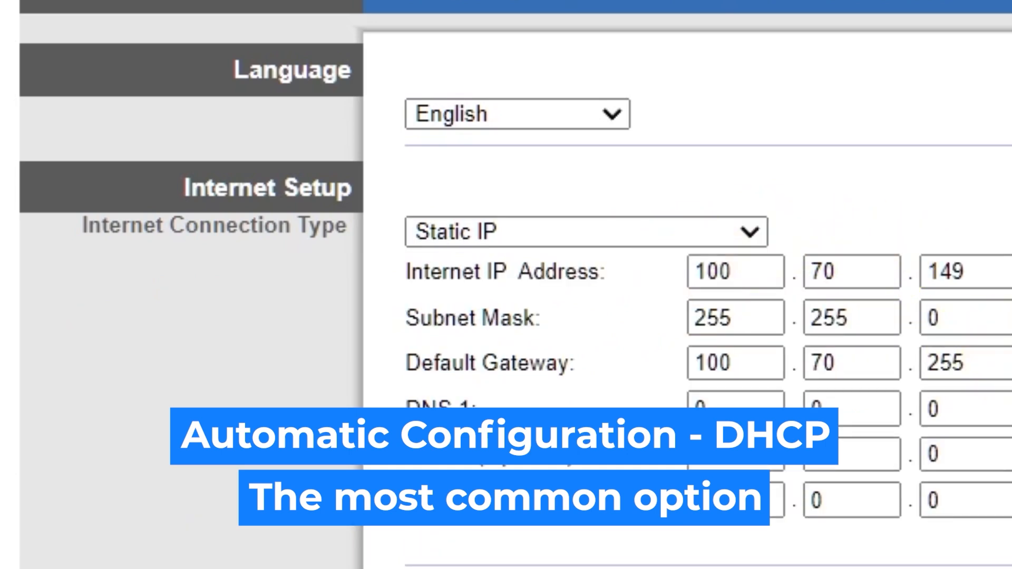
left_click(747, 236)
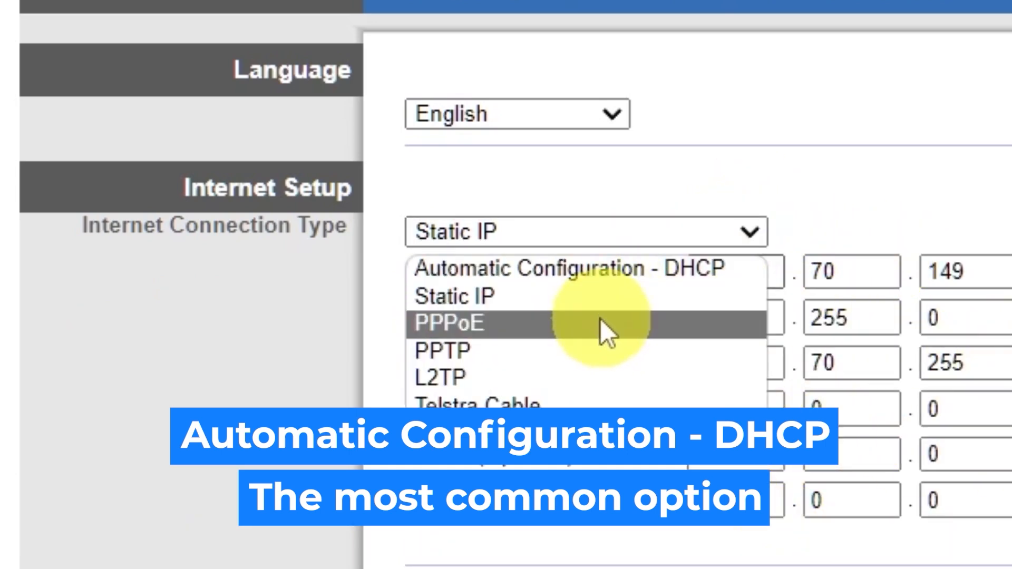
left_click(601, 322)
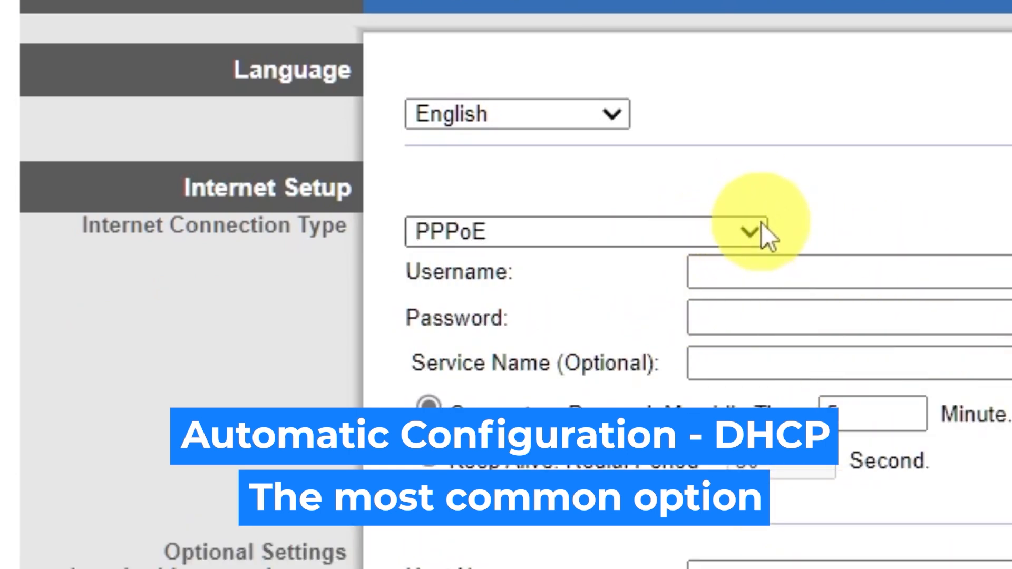
left_click(744, 235)
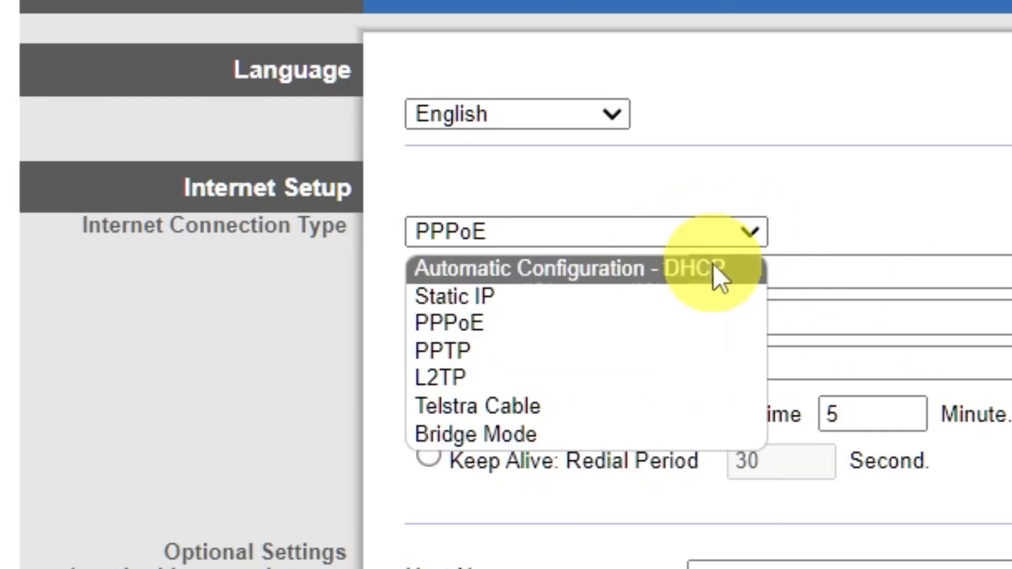
left_click(715, 268)
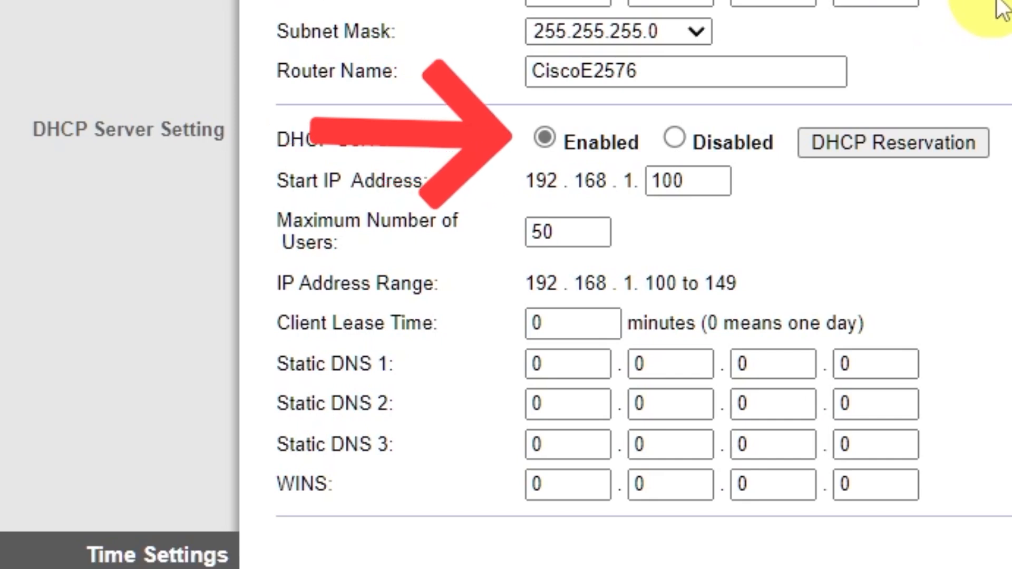
Step: Set the time zone to (GMT-09:00) Alaska and save the Basic Setup settings
scroll(1002, 8, "down", 3)
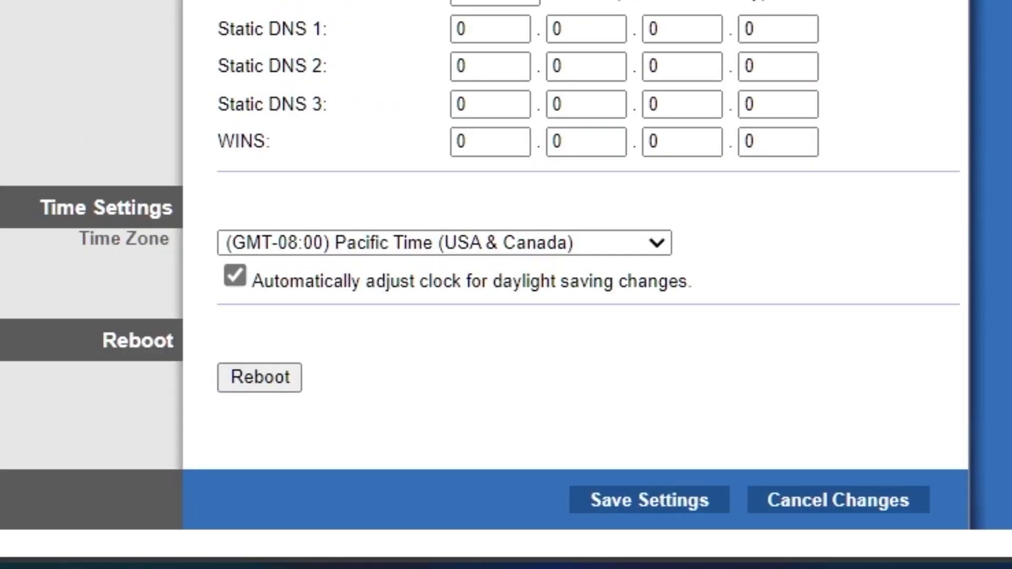
left_click(657, 243)
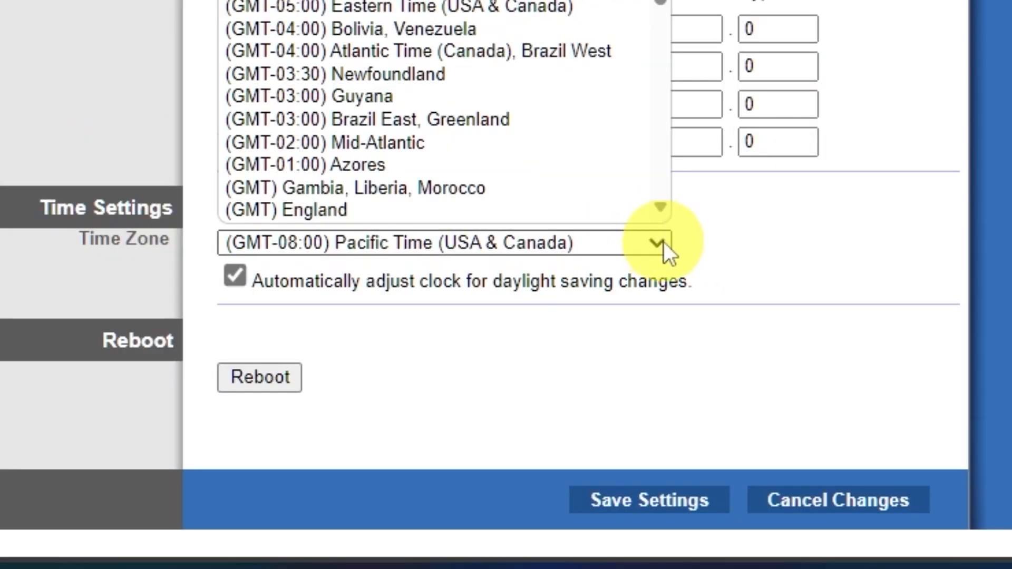
scroll(556, 32, "down", 5)
scroll(552, 32, "up", 5)
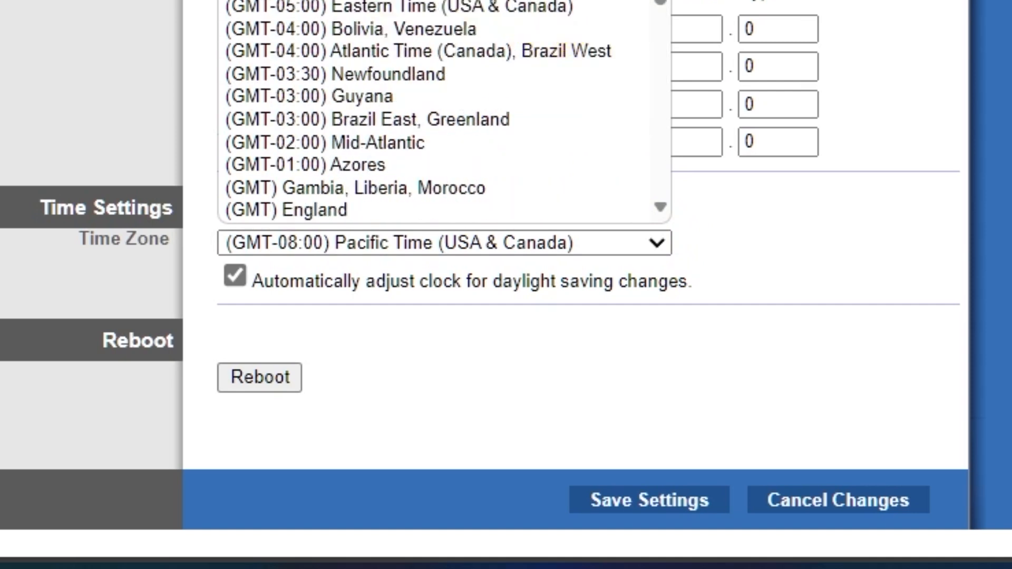
left_click(554, 0)
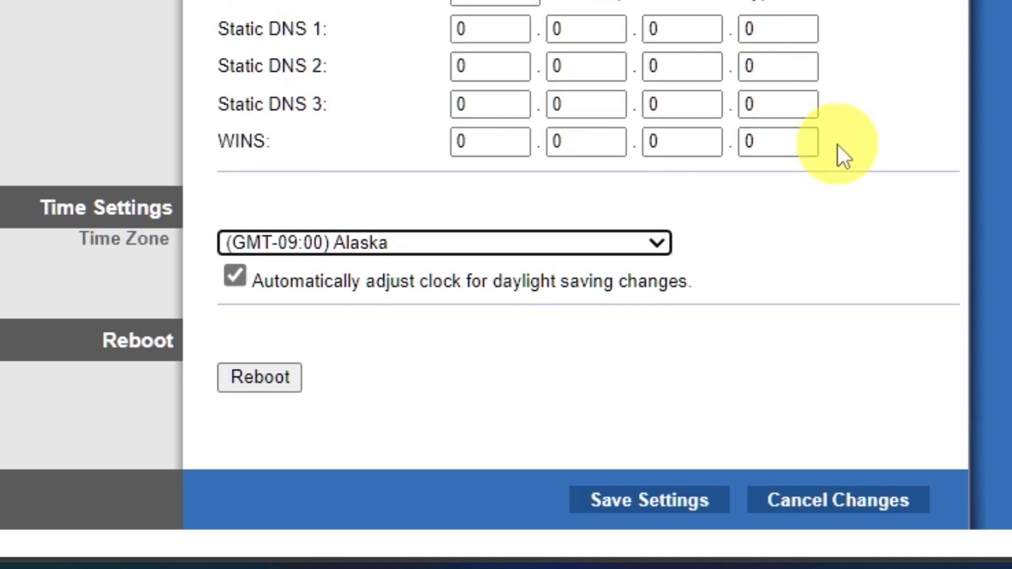
left_click(672, 504)
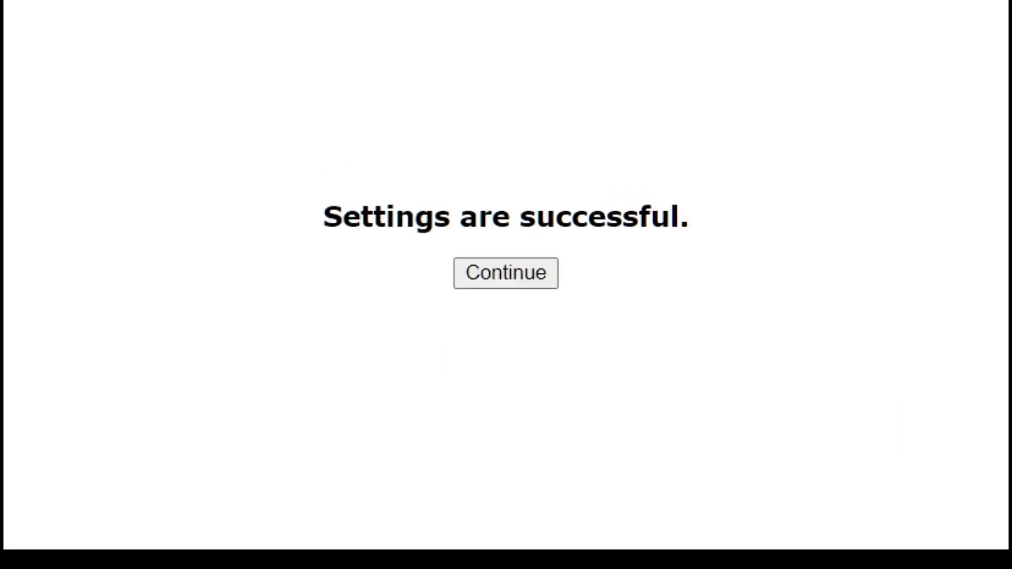
left_click(516, 270)
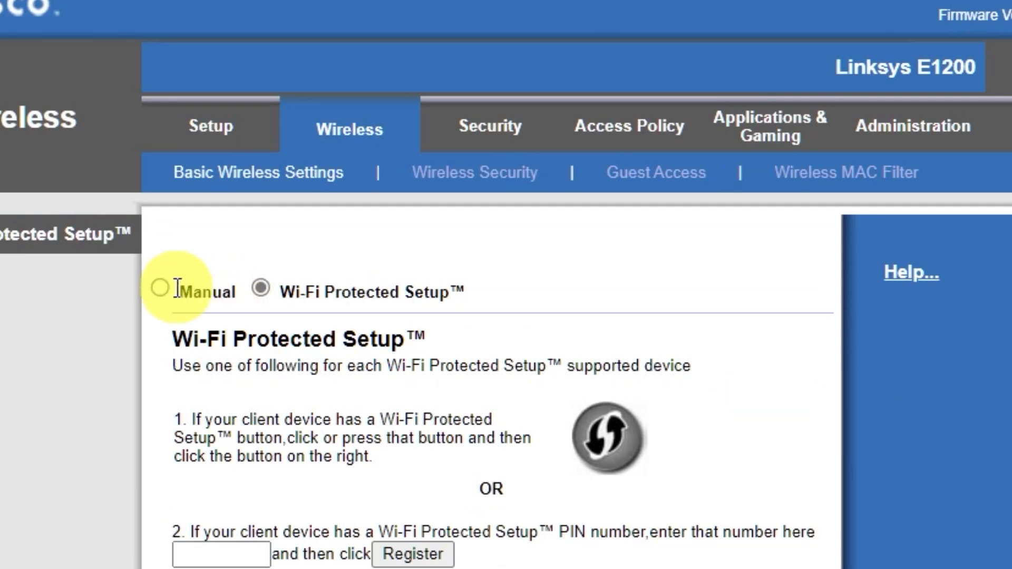
Step: Switch to manual wireless setup, shorten the SSID from CiscoE2576 to Cisco, and save
left_click(161, 288)
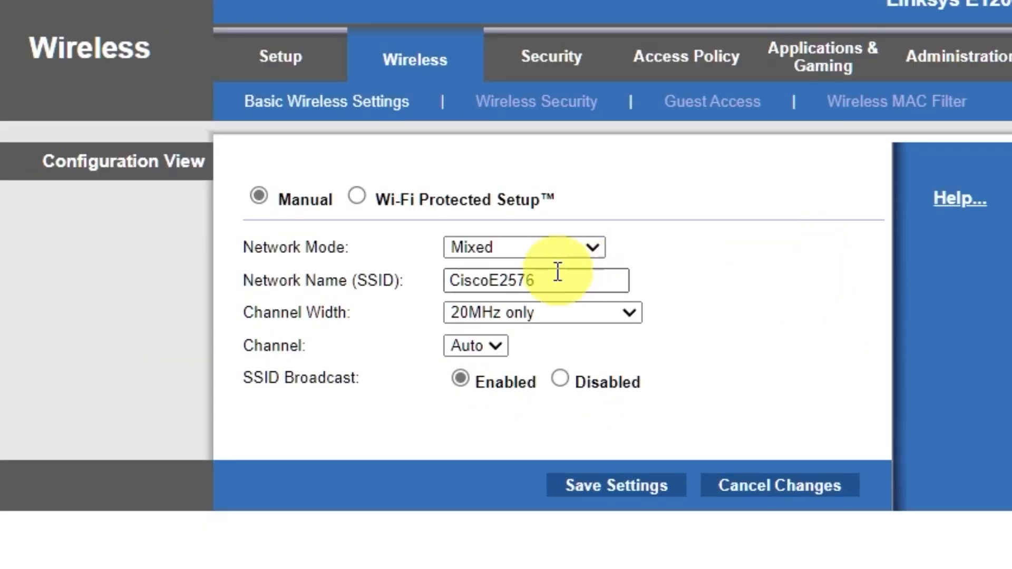
left_click_drag(490, 281, 686, 292)
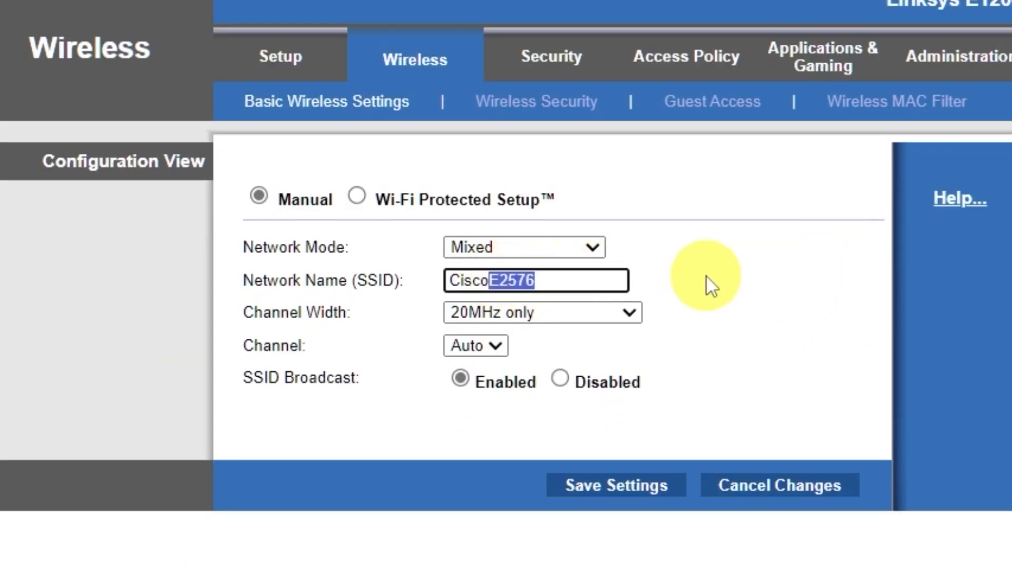
key("BackSpace")
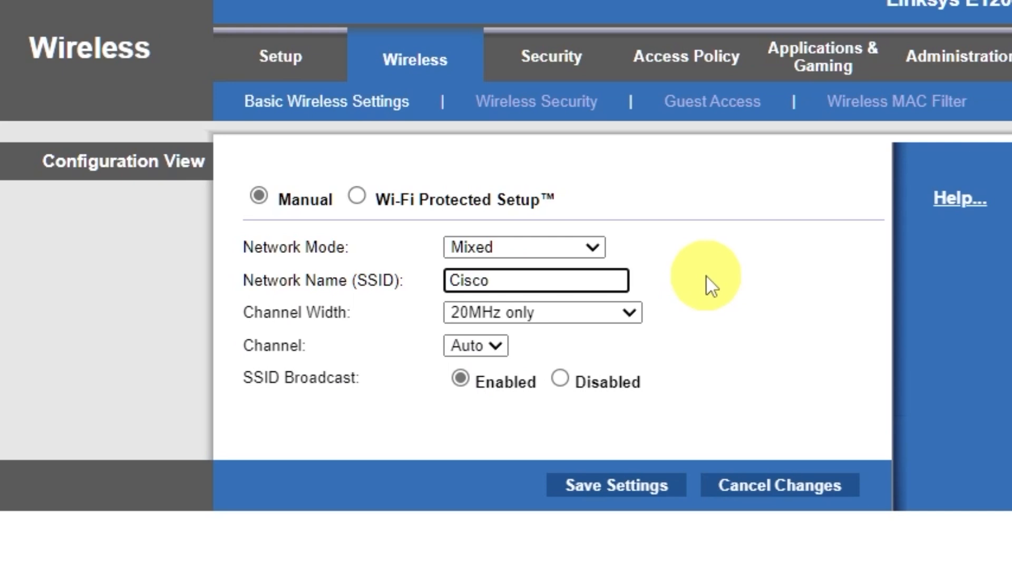
left_click(625, 486)
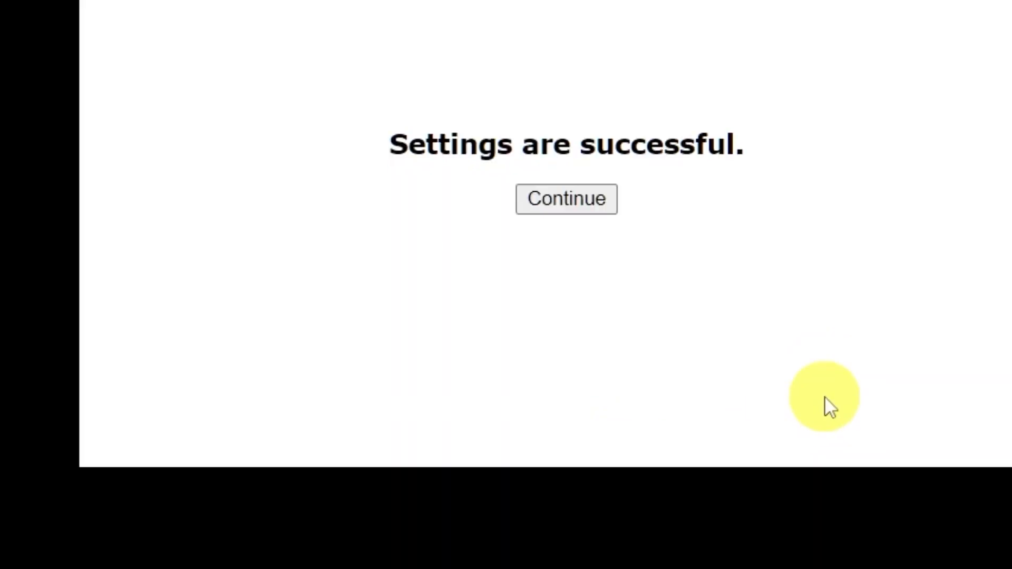
left_click(591, 203)
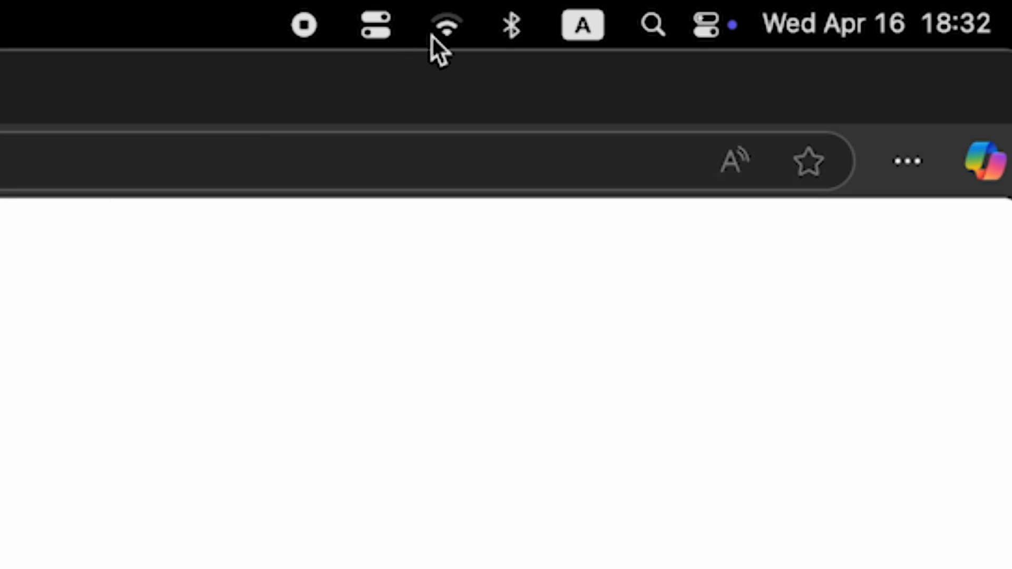
left_click(432, 35)
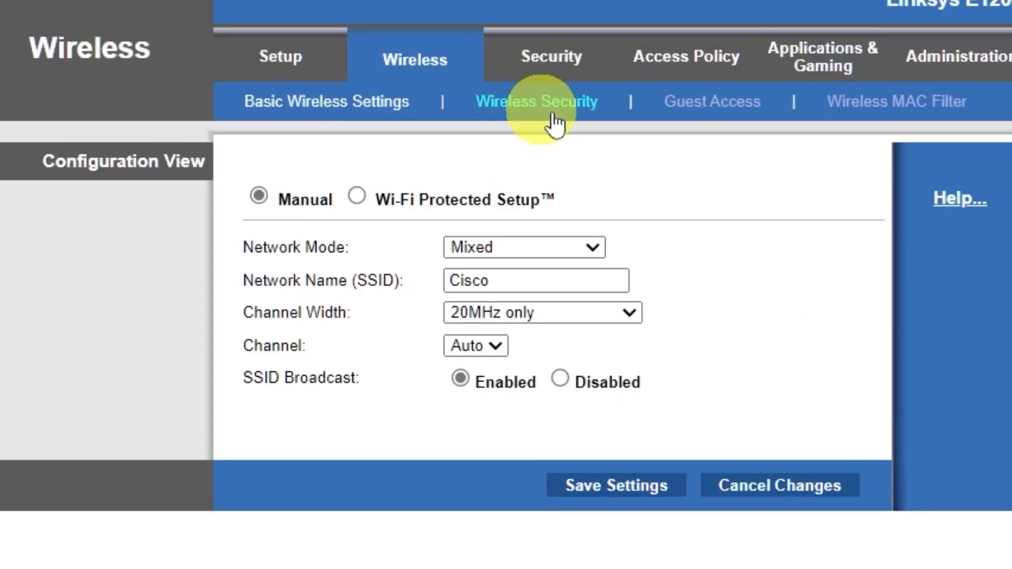
Step: Set wireless security to WPA2/WPA Mixed Mode with a numeric passphrase and save
left_click(580, 105)
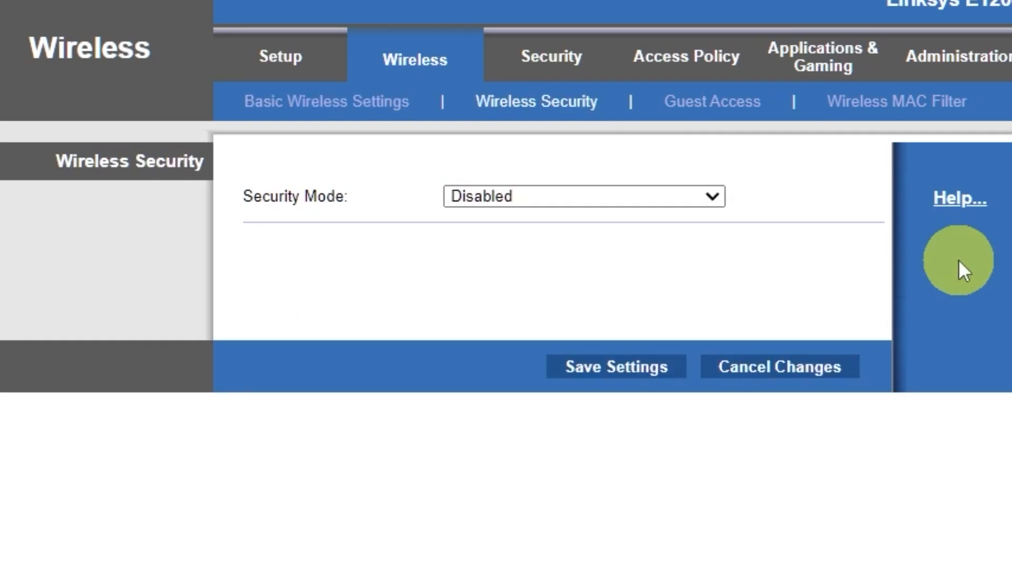
left_click(706, 195)
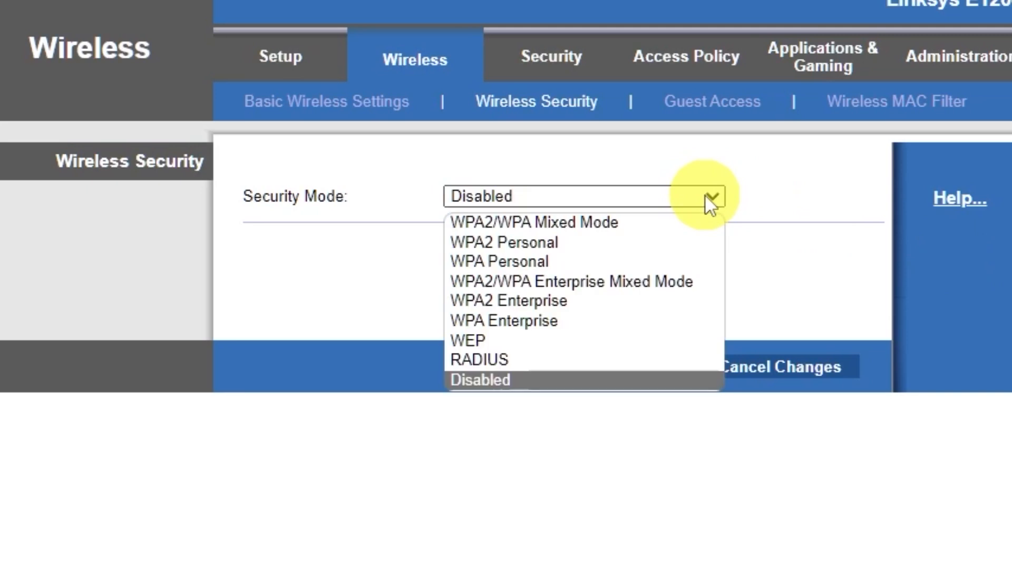
left_click(617, 221)
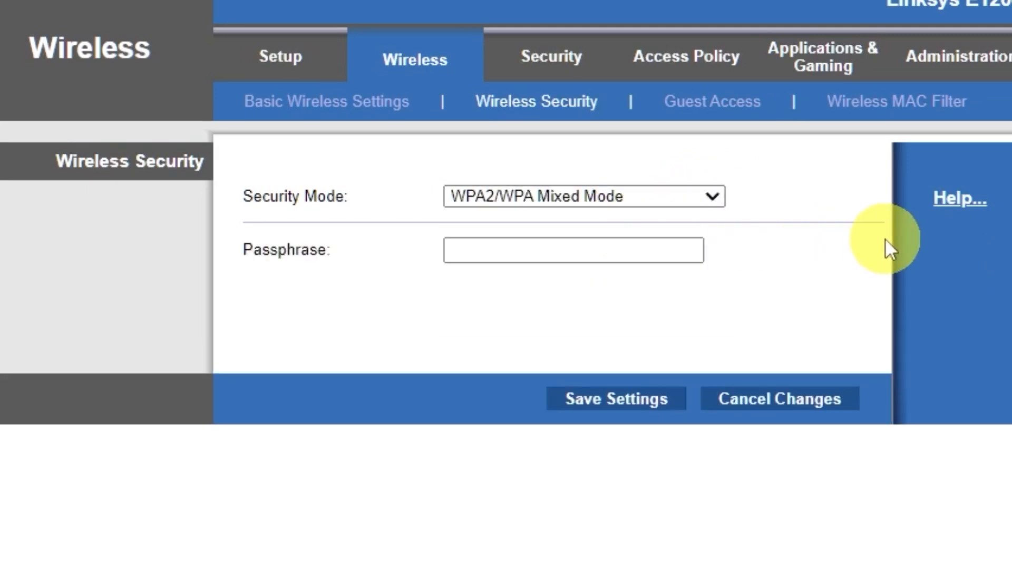
left_click(648, 240)
type("123")
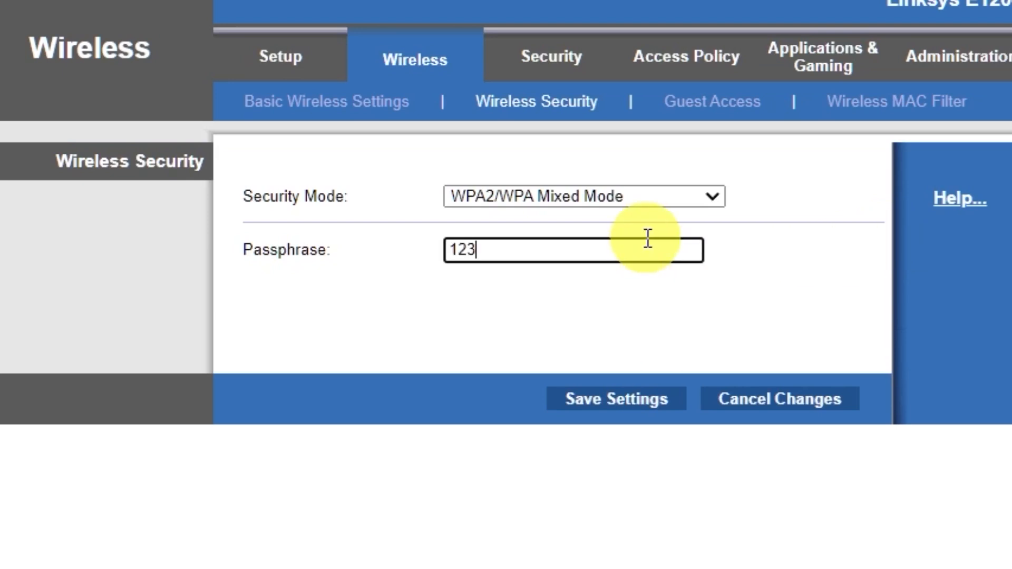
type("456789")
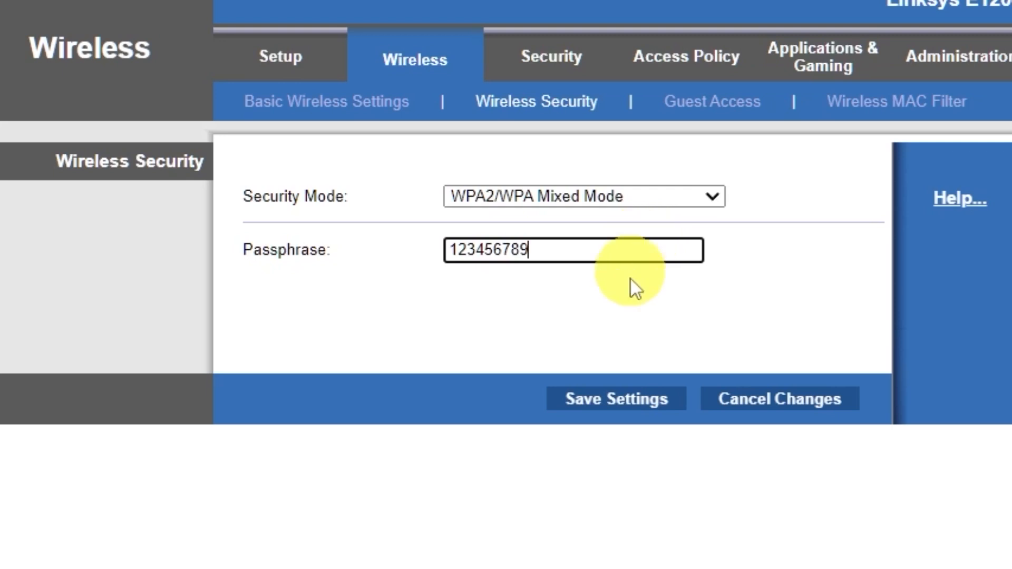
left_click(616, 401)
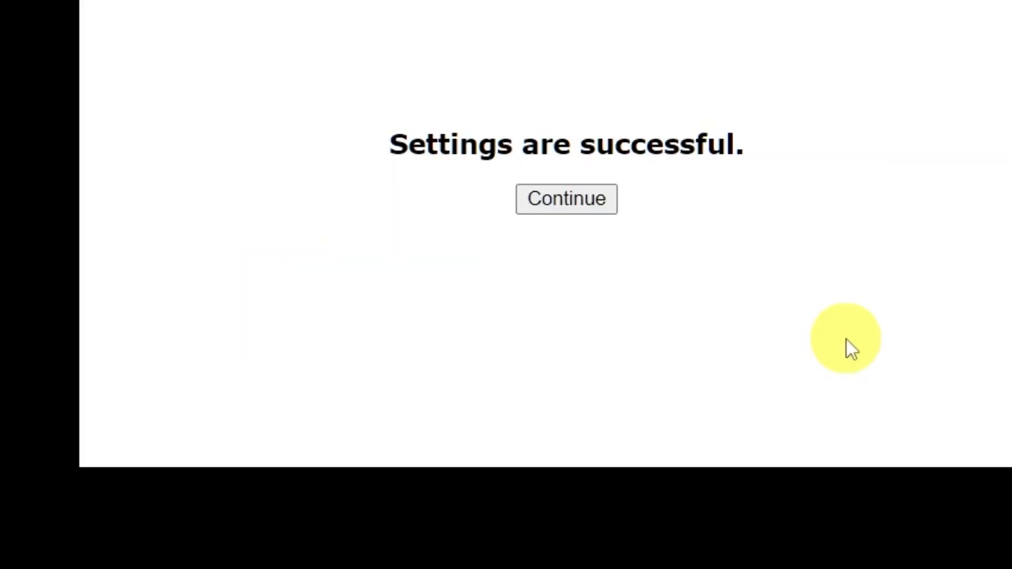
left_click(577, 199)
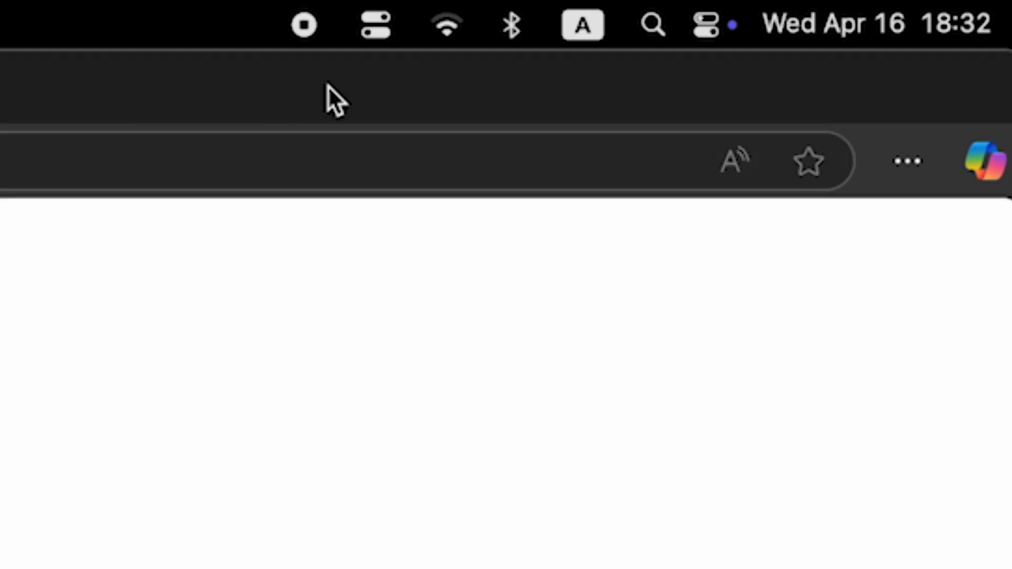
left_click(442, 25)
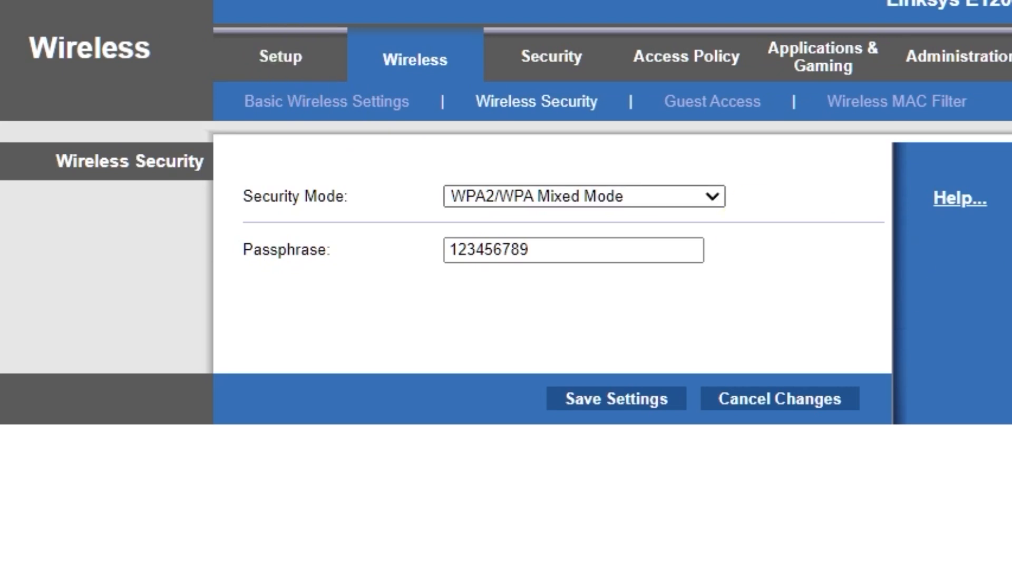
Step: Reboot the router from the Basic Setup page and confirm the restart
left_click(281, 56)
scroll(840, 392, "down", 7)
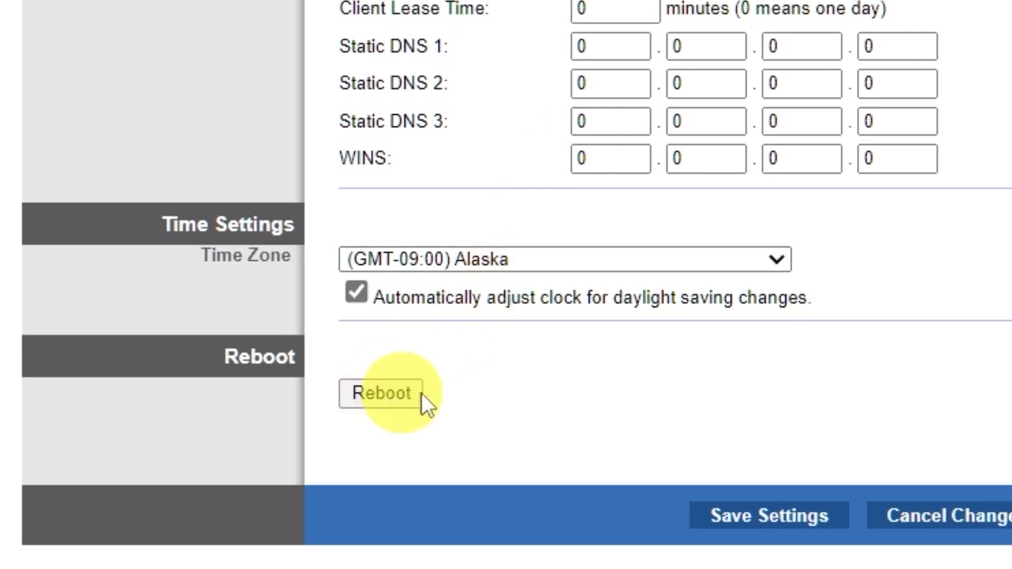
left_click(381, 392)
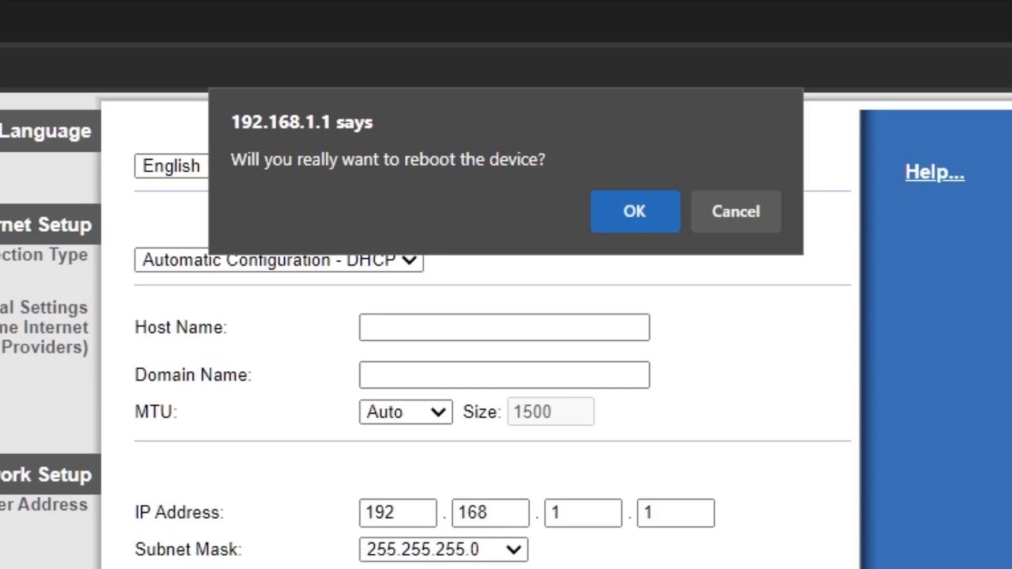
left_click(634, 216)
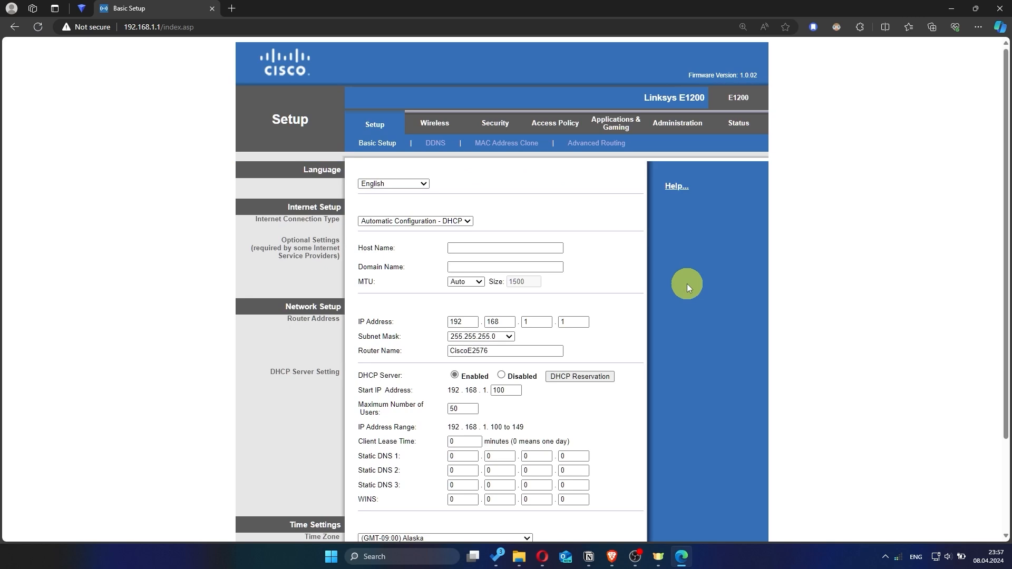
left_click(238, 7)
type("hhh")
key("Return")
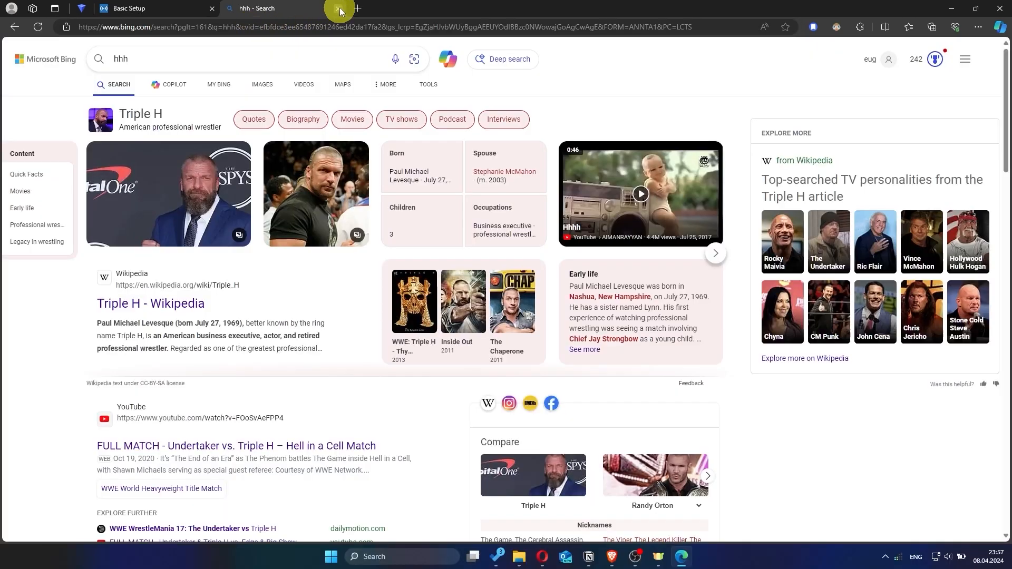
left_click(338, 8)
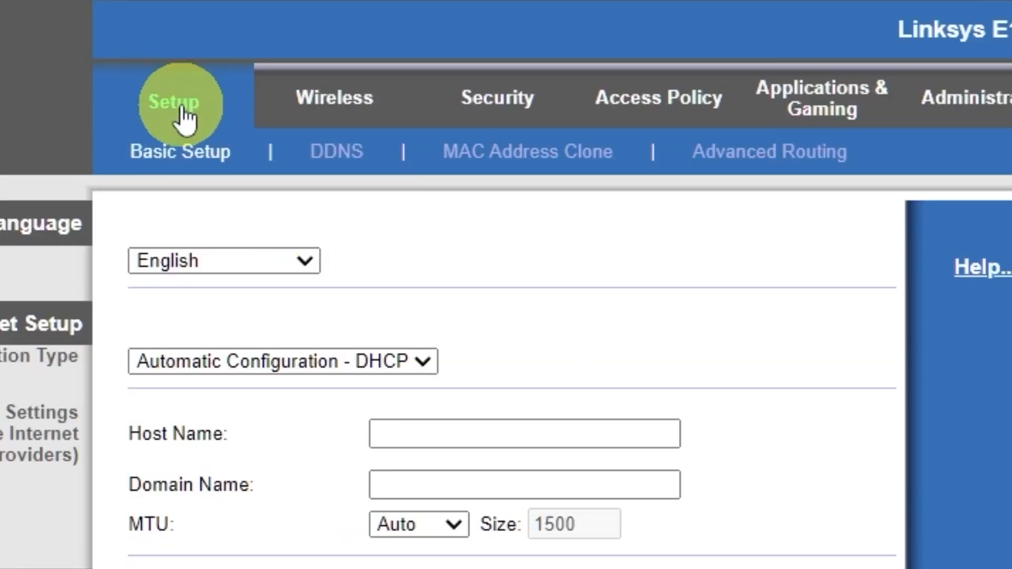
Step: Enable MAC Address Clone using this PC's MAC address and save it
left_click(542, 159)
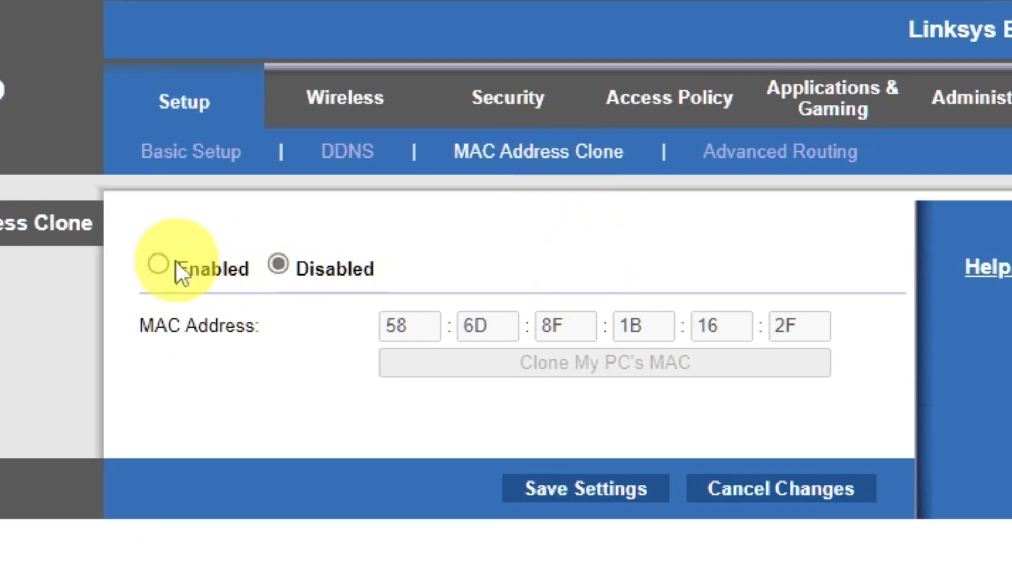
left_click(162, 262)
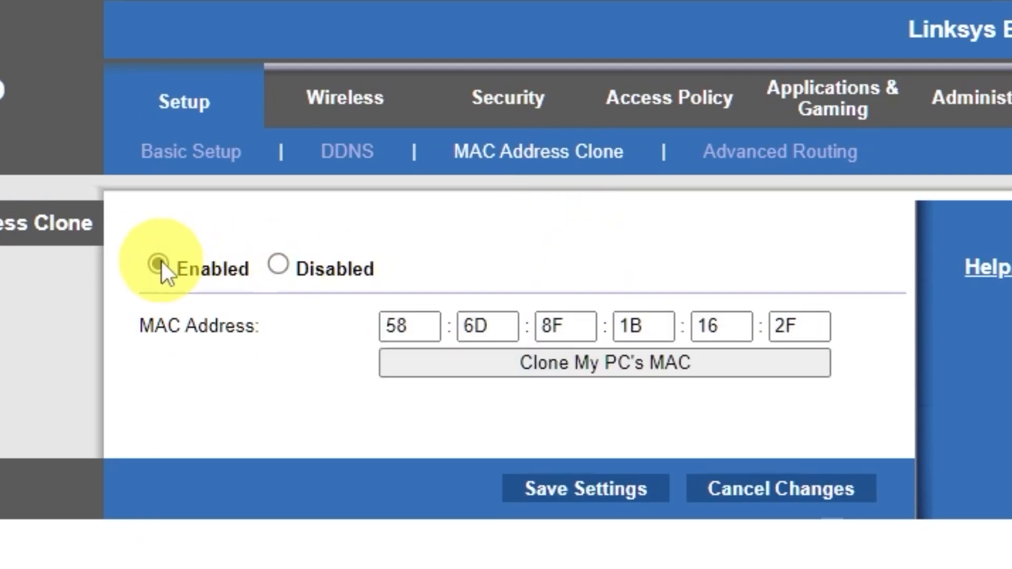
left_click(637, 365)
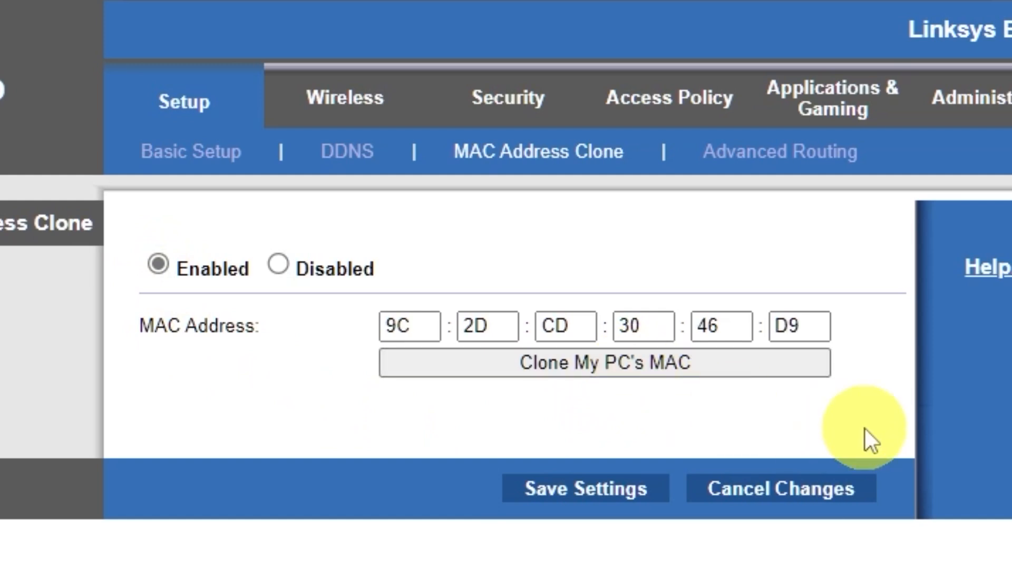
left_click(612, 490)
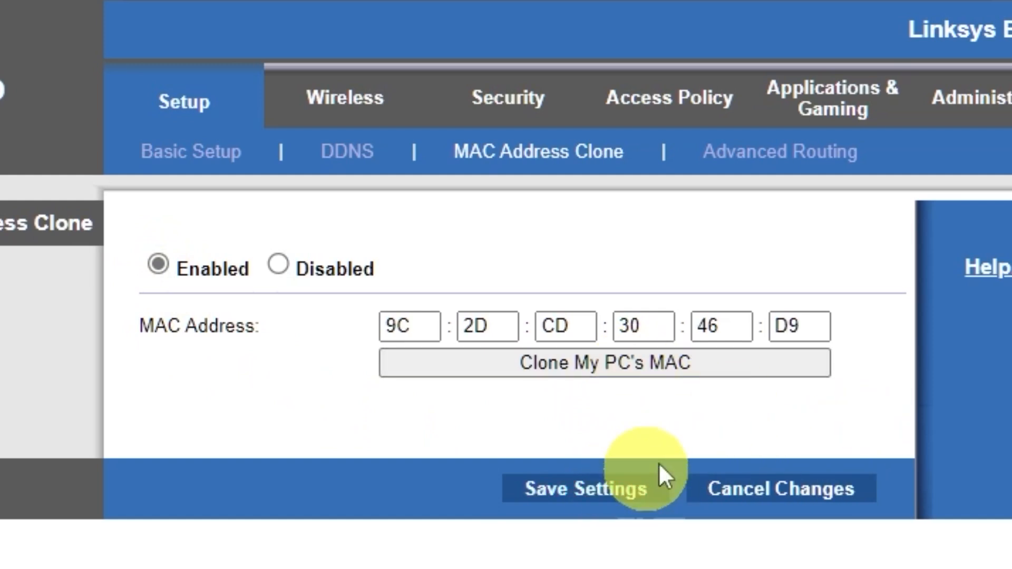
left_click(530, 281)
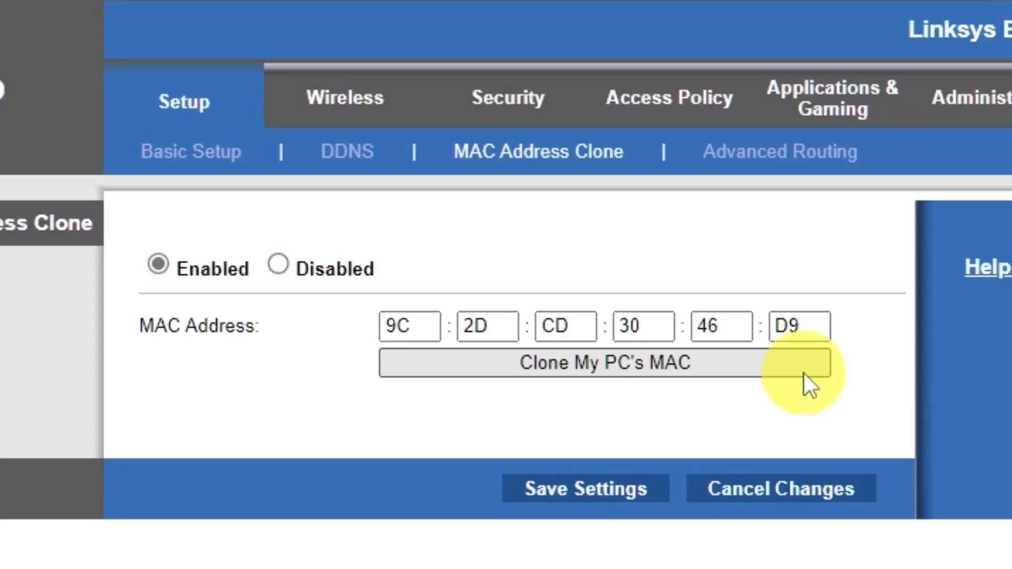
left_click(172, 104)
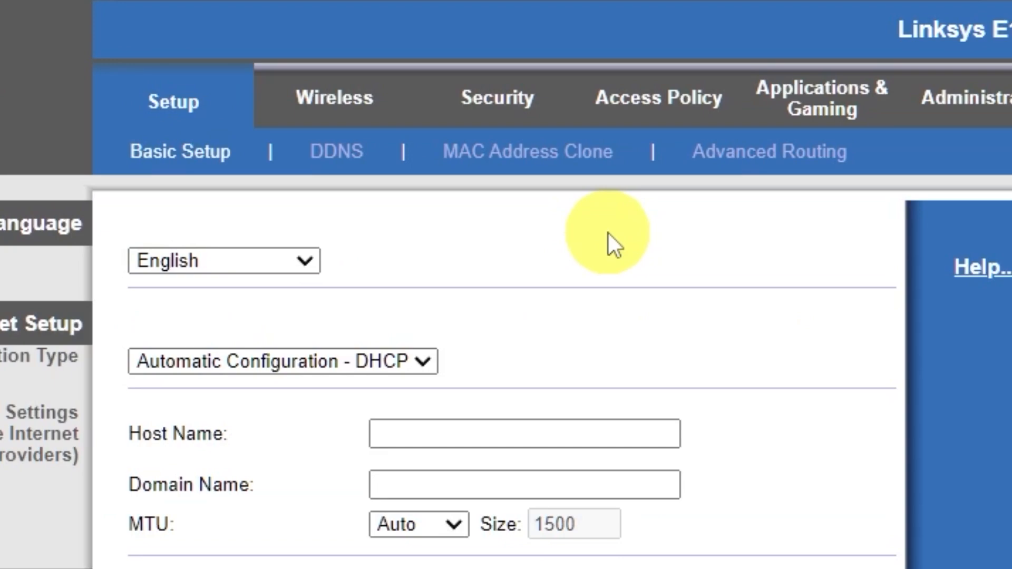
Step: Reboot the router again, test a web search for 'hhh' that times out, and close it
scroll(412, 394, "down", 10)
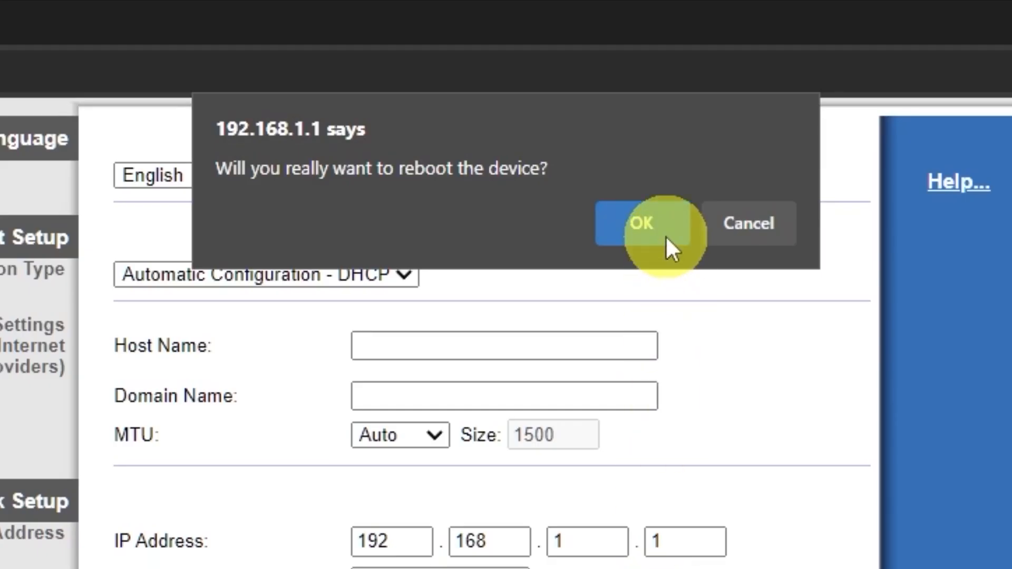
left_click(606, 235)
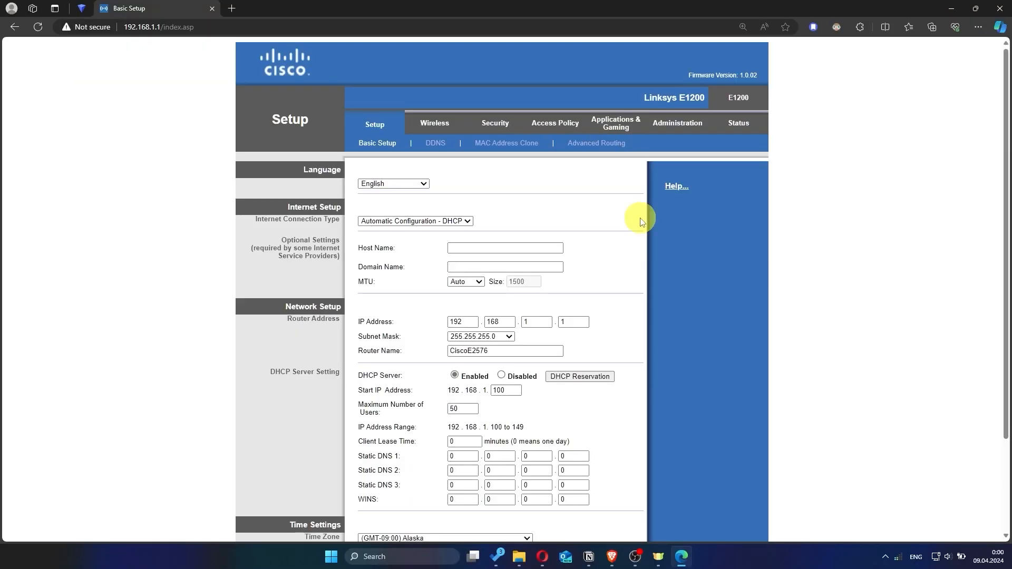
left_click(232, 8)
type("hhh")
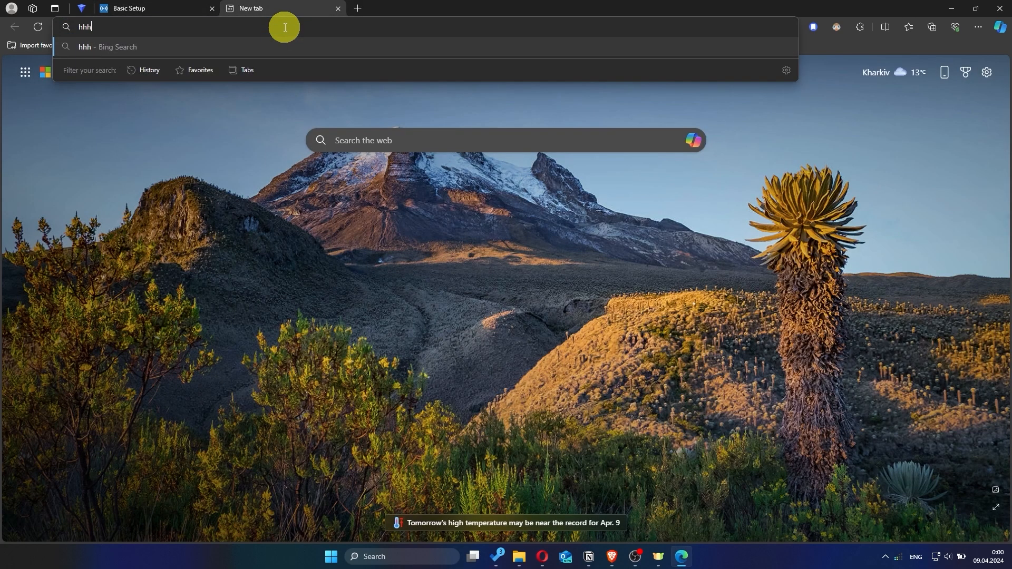
key("Return")
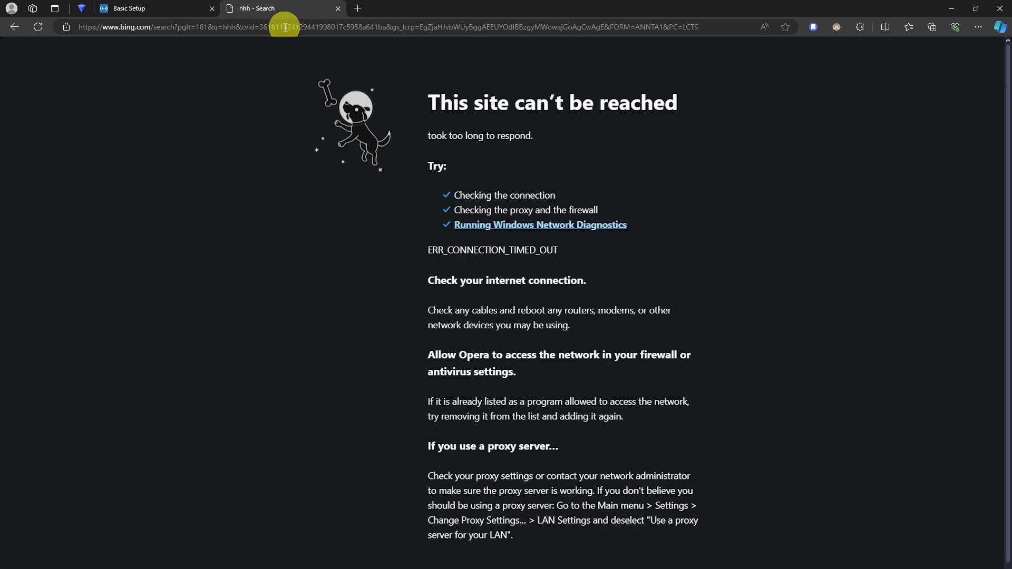
left_click(338, 8)
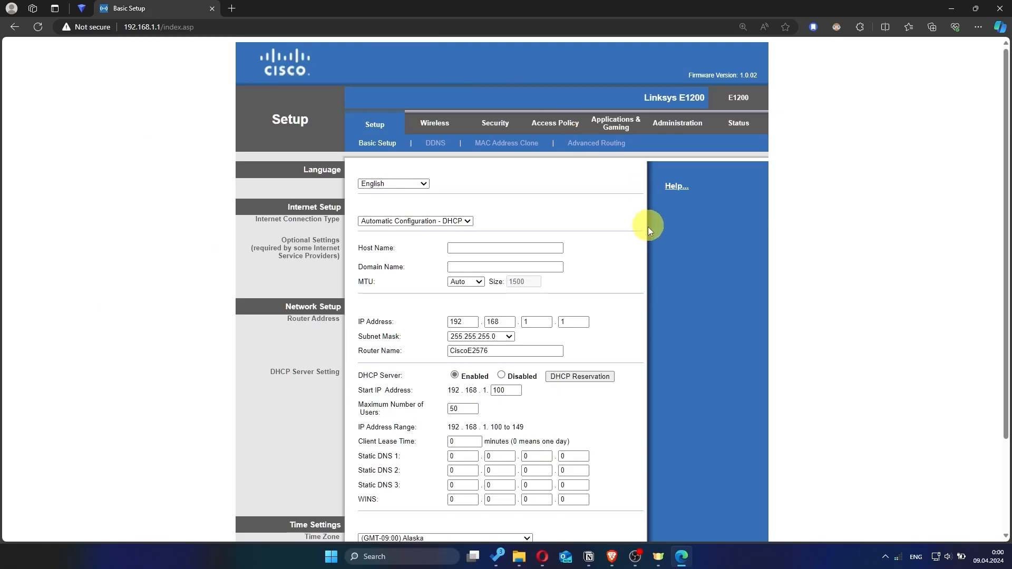